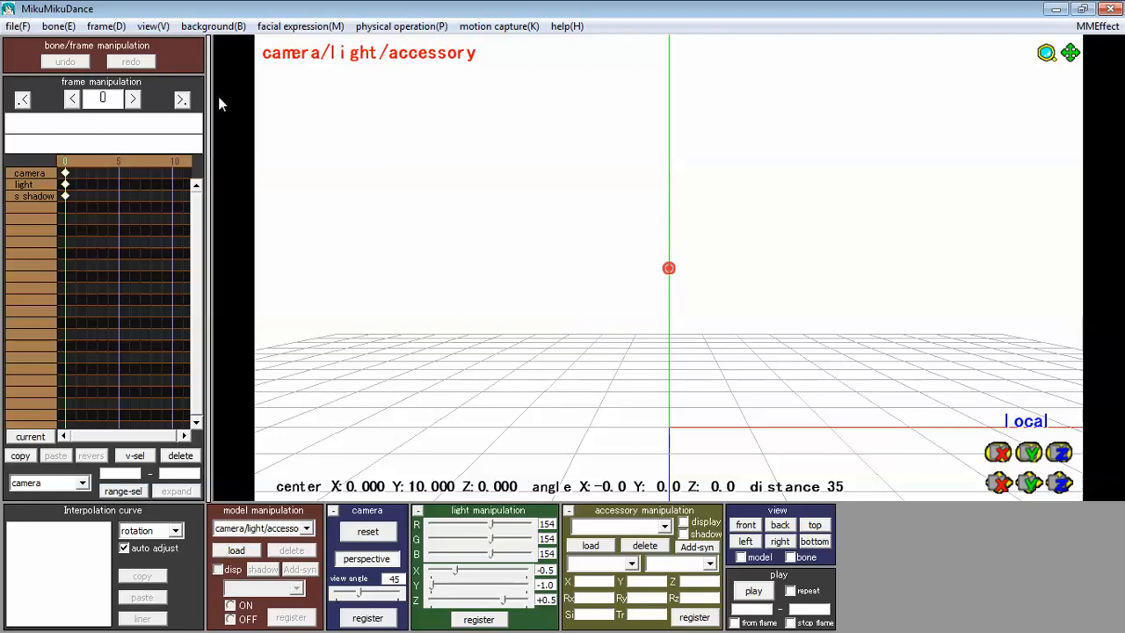
# Step: Turn off the coordinate axis display so the floor grid is hidden
pyautogui.click(152, 26)
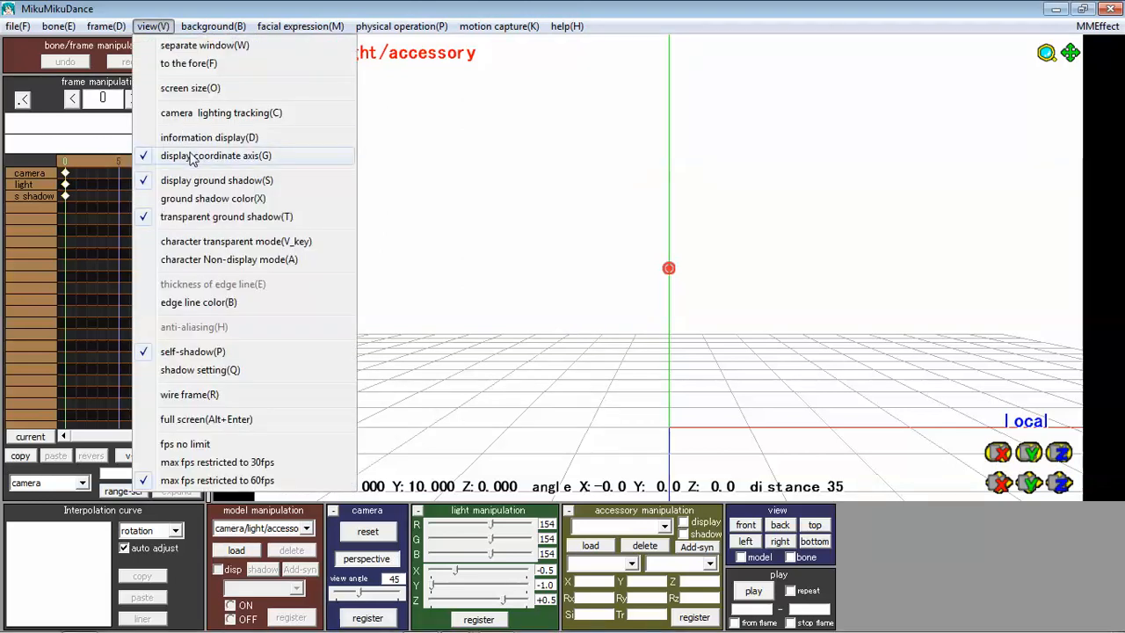
pyautogui.click(242, 158)
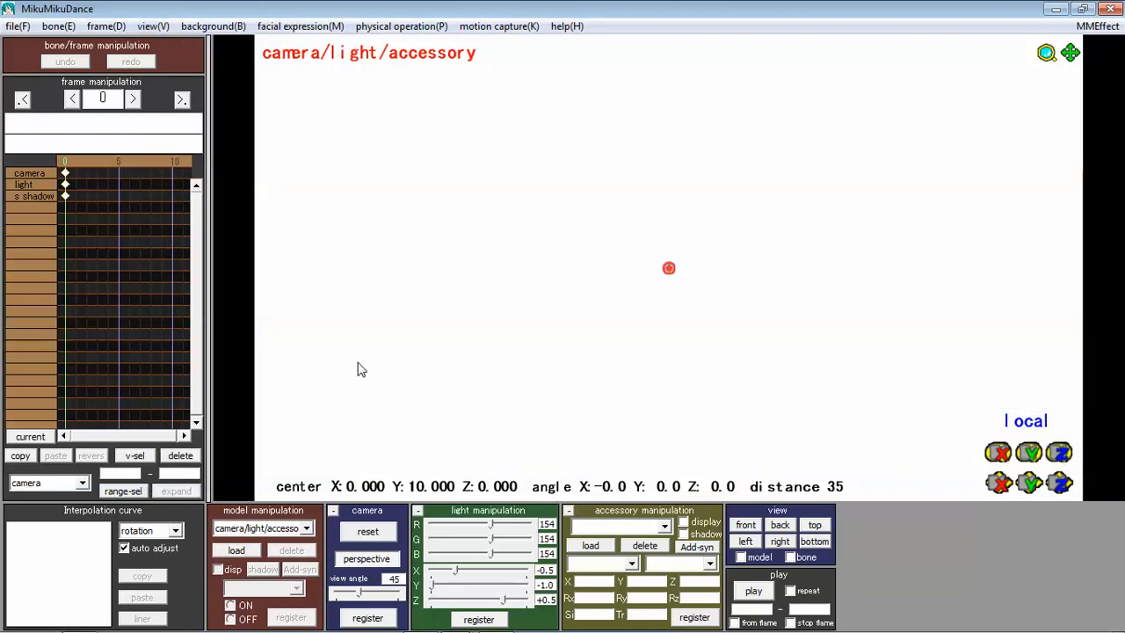
# Step: Load the Kuro Ookami model from the Kuro folder and hide its bone markers
pyautogui.click(237, 552)
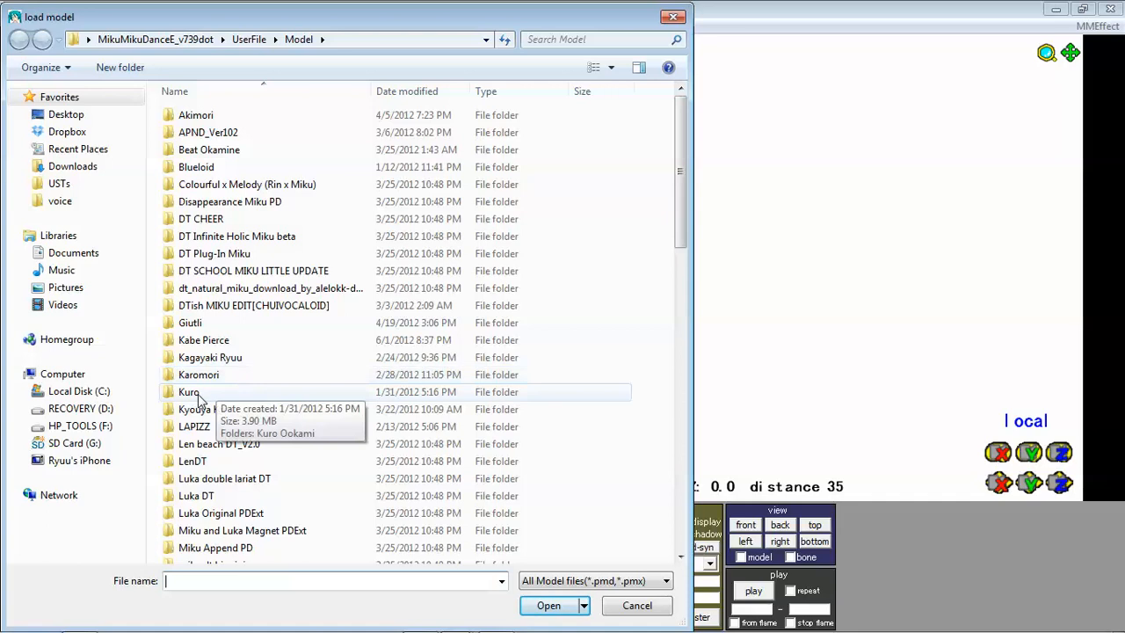
pyautogui.doubleClick(199, 396)
pyautogui.doubleClick(216, 118)
pyautogui.doubleClick(215, 117)
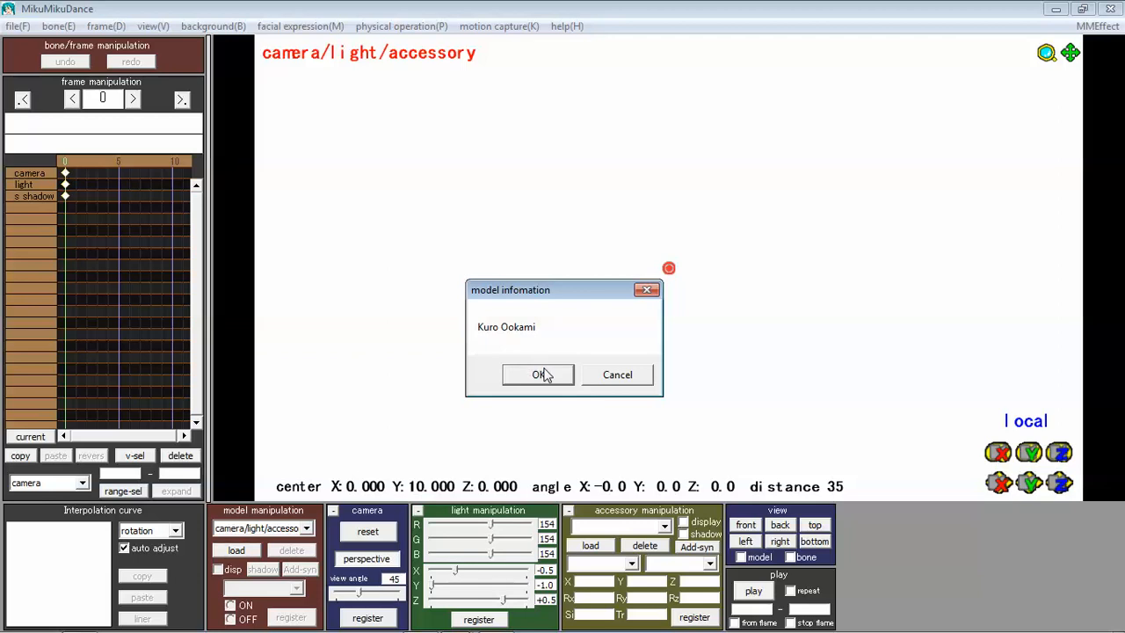
pyautogui.click(542, 375)
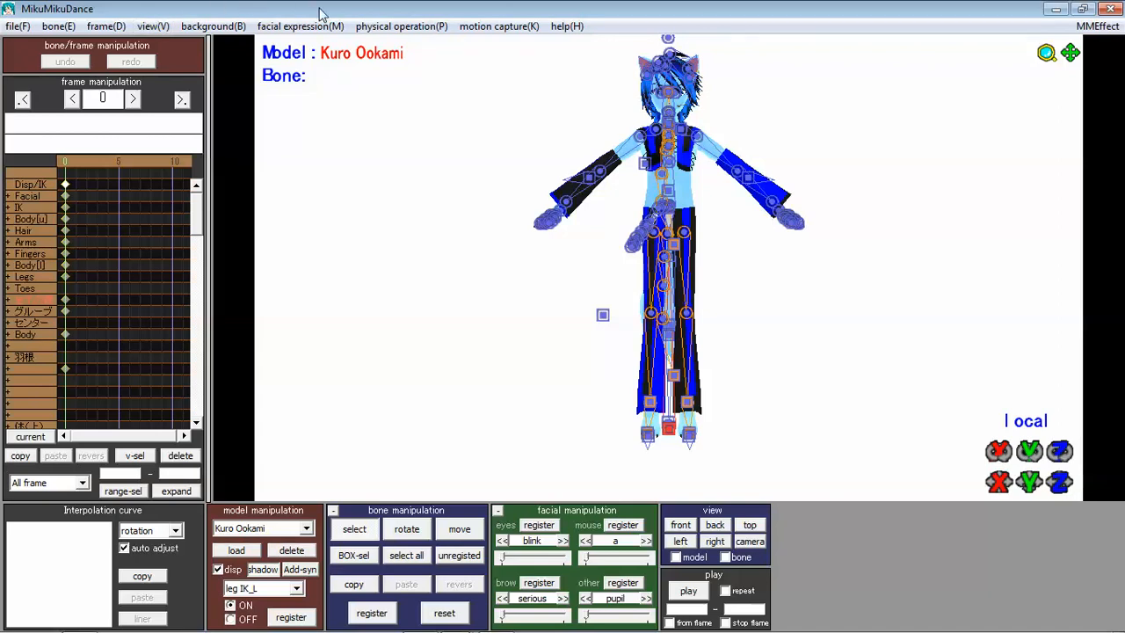
pyautogui.click(356, 531)
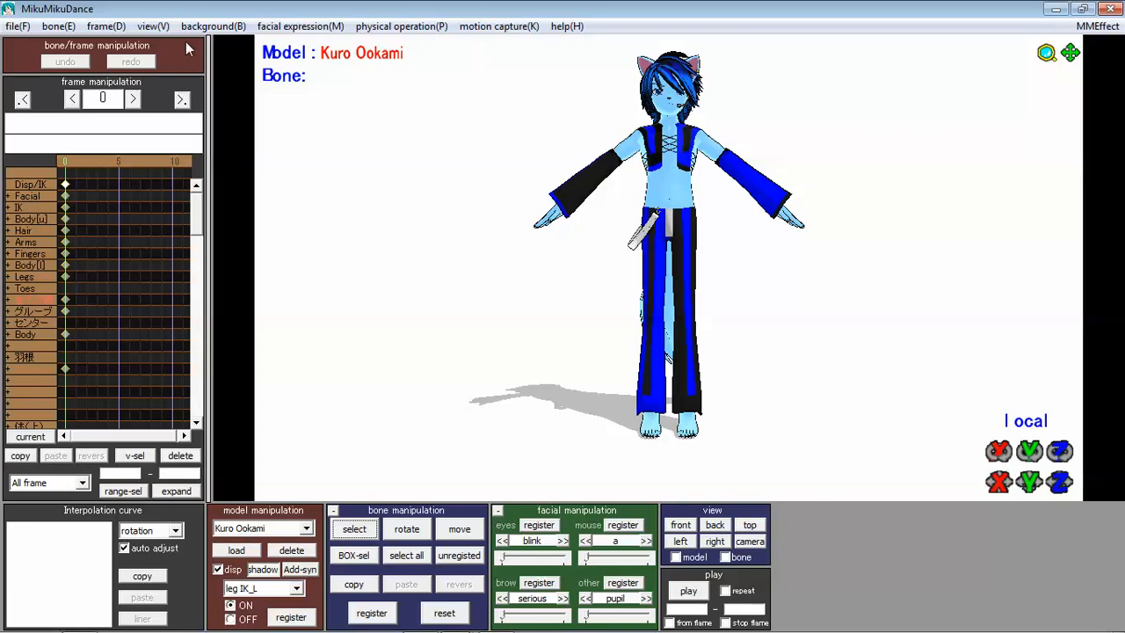
# Step: Set the model's edge line thickness to 0.0
pyautogui.click(153, 25)
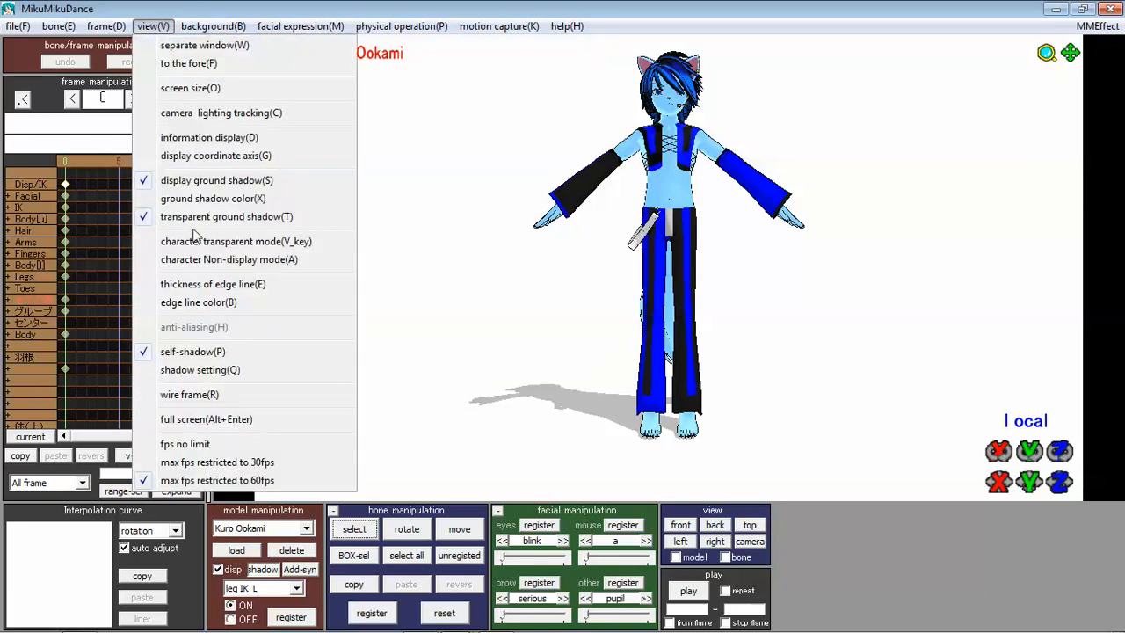
pyautogui.click(277, 293)
pyautogui.moveTo(542, 328); pyautogui.dragTo(400, 330)
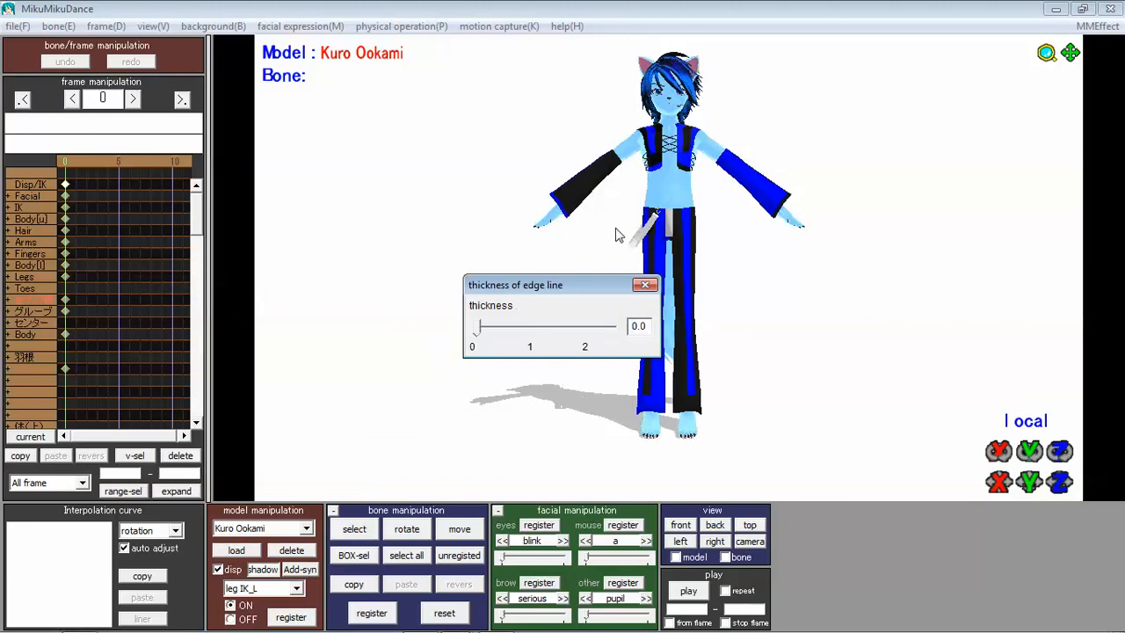
pyautogui.click(645, 285)
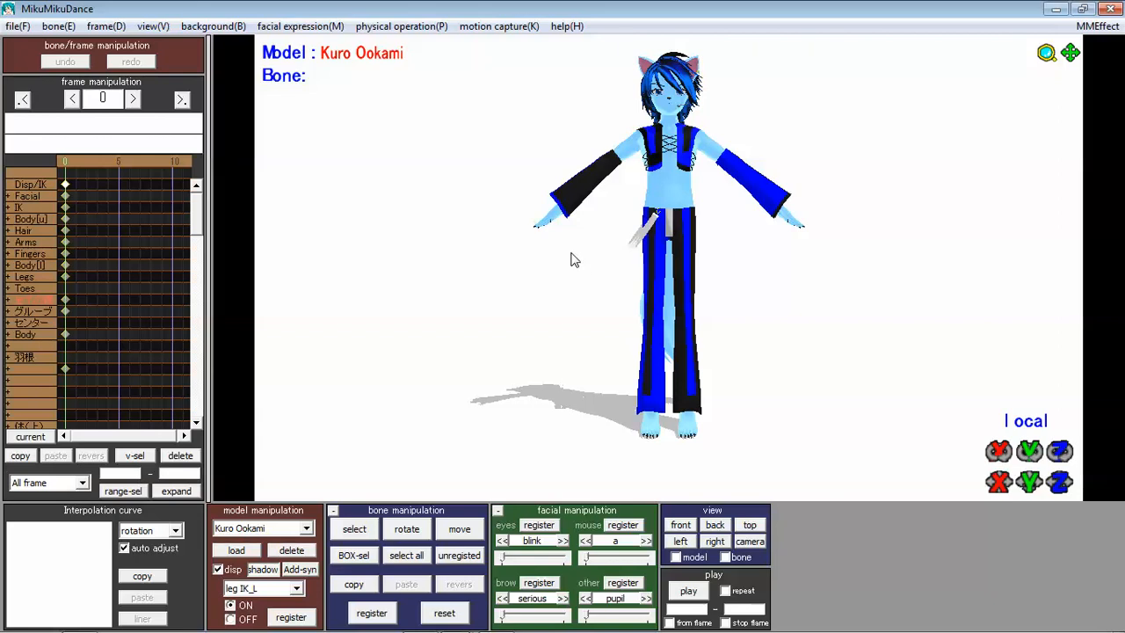
# Step: Turn off the ground shadow display
pyautogui.moveTo(935, 228)
pyautogui.mouseDown(button='right')
pyautogui.moveTo(683, 222)
pyautogui.moveTo(817, 261)
pyautogui.moveTo(936, 211)
pyautogui.moveTo(997, 254)
pyautogui.moveTo(1050, 238)
pyautogui.moveTo(990, 234)
pyautogui.moveTo(890, 251)
pyautogui.moveTo(884, 229)
pyautogui.moveTo(919, 234)
pyautogui.mouseUp(button='right')
pyautogui.click(153, 25)
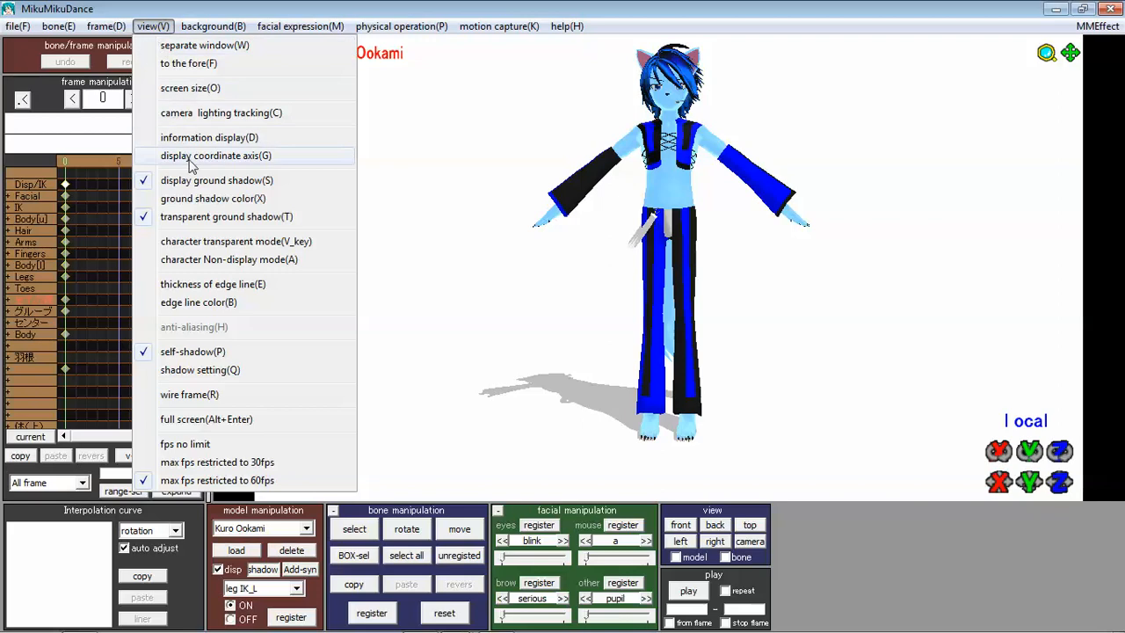
pyautogui.click(227, 180)
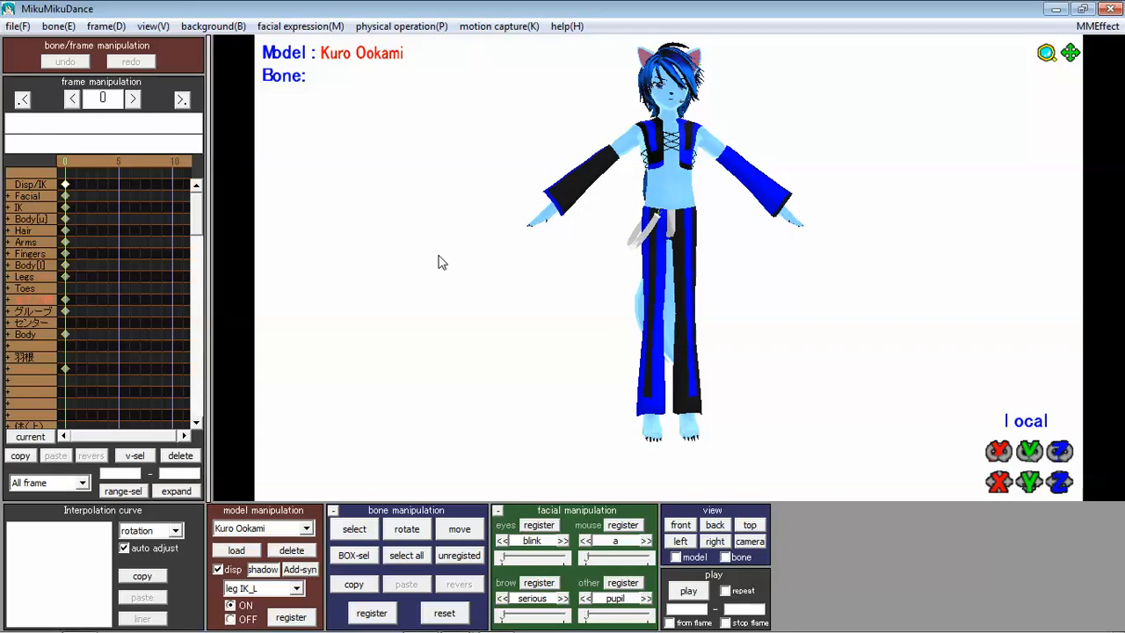
# Step: Load motion data onto the Kuro Ookami model from the Yellowモーションせっと2 folder inside the Yellow motion folder
pyautogui.click(19, 26)
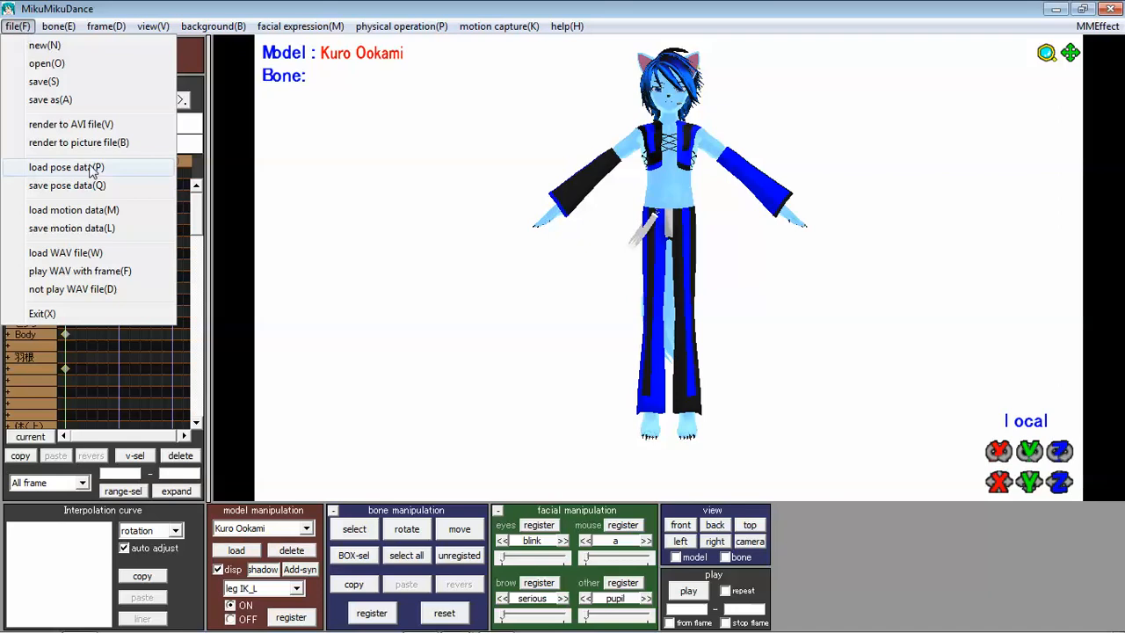
pyautogui.click(87, 213)
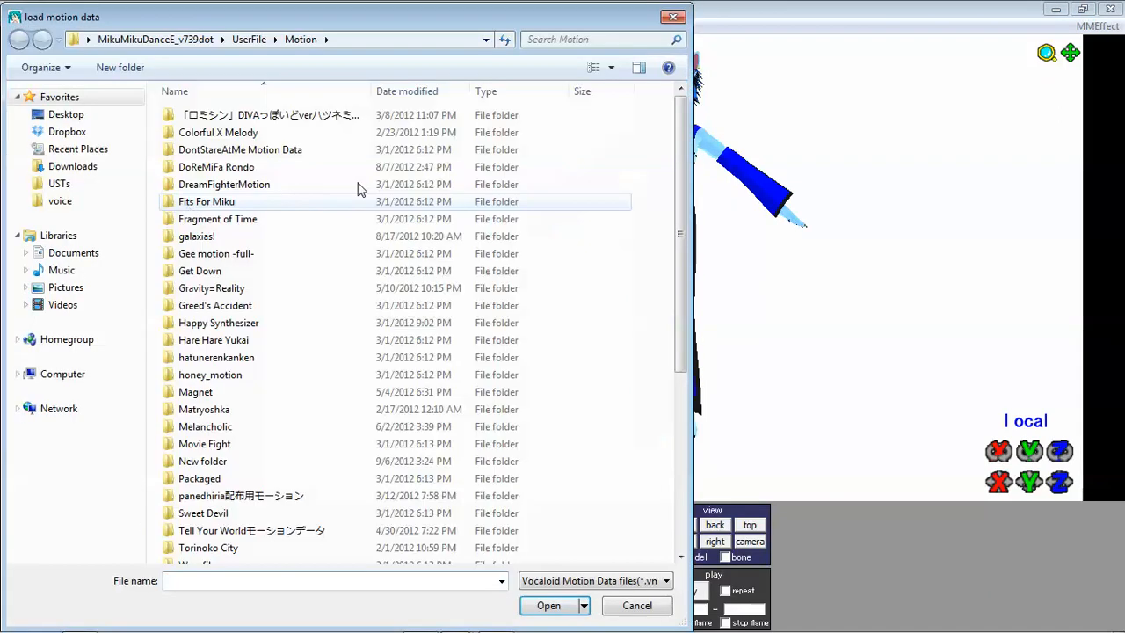
pyautogui.moveTo(677, 174); pyautogui.dragTo(693, 137)
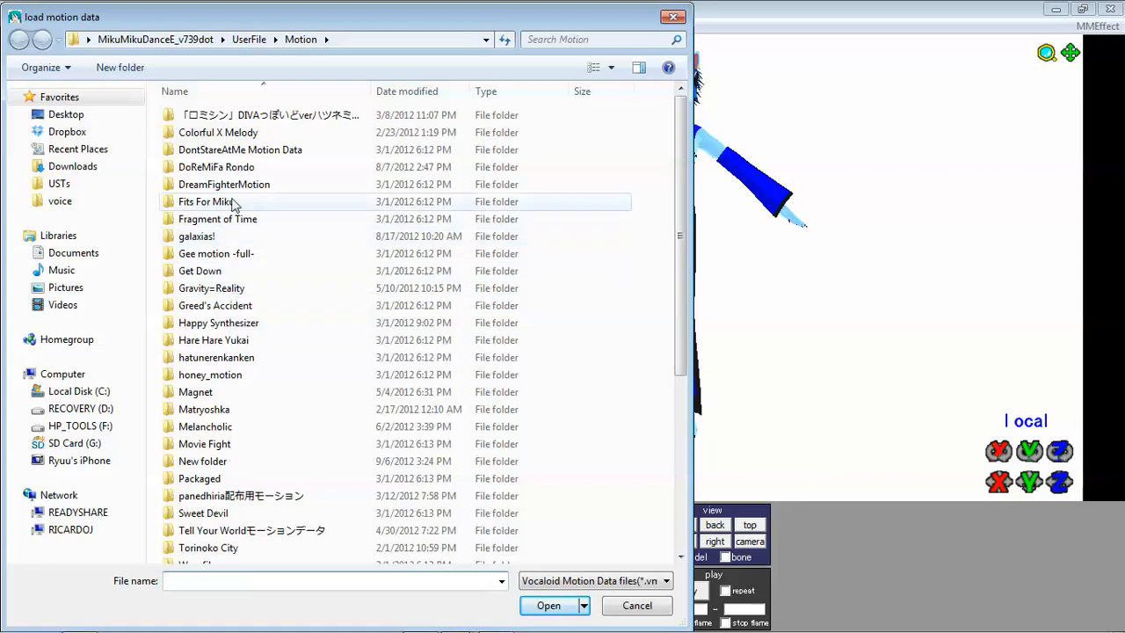
pyautogui.click(248, 496)
pyautogui.scroll(-1, 252, 479)
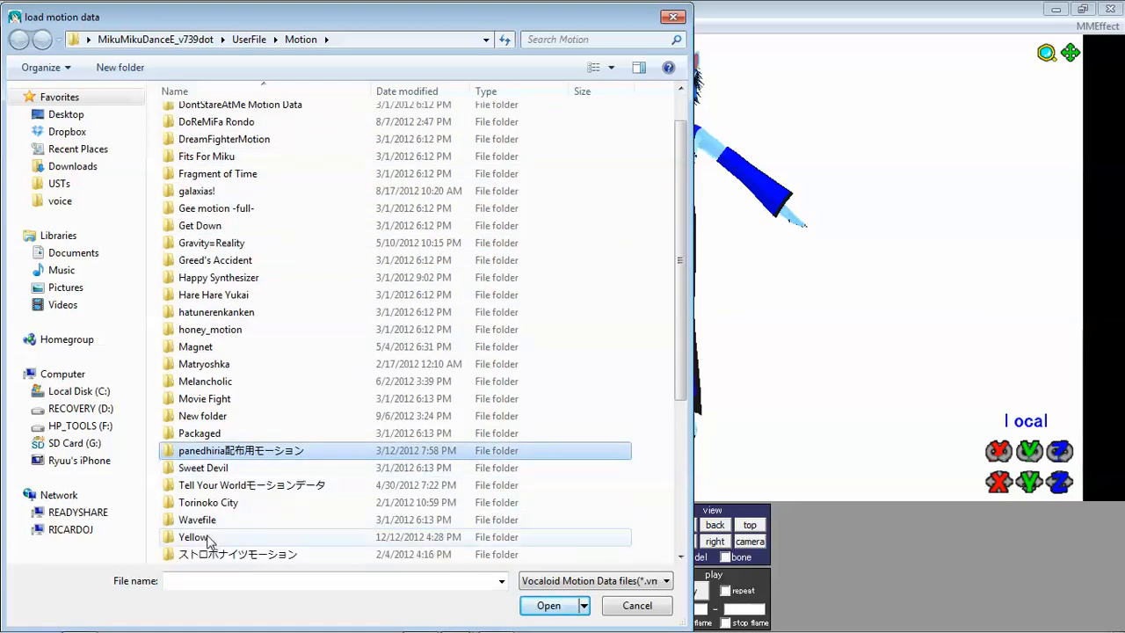
pyautogui.doubleClick(198, 538)
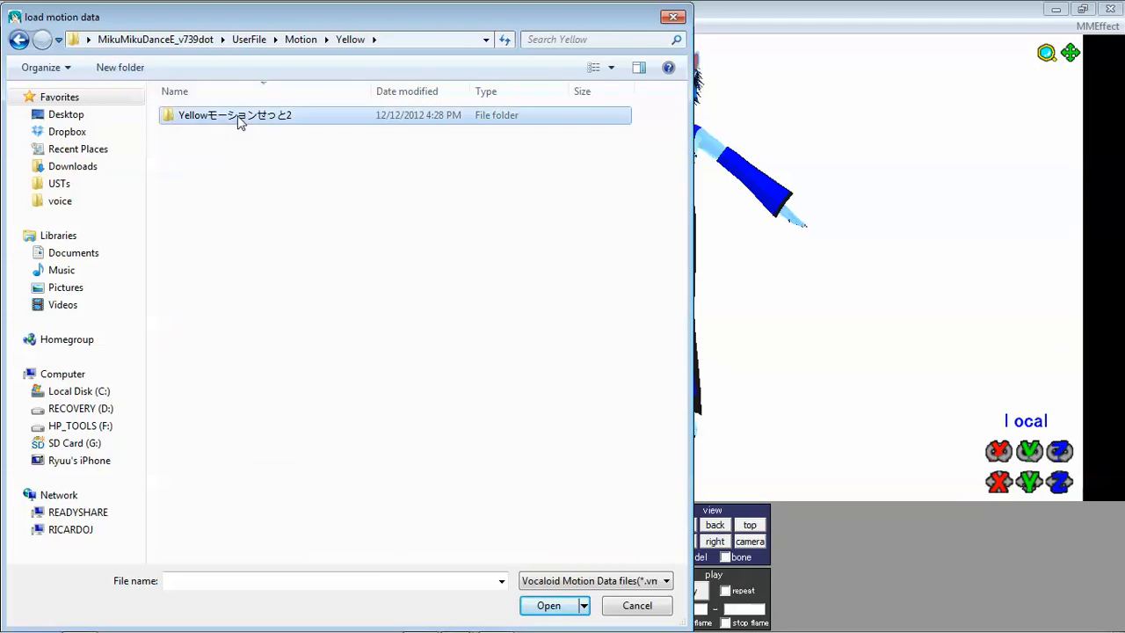
pyautogui.doubleClick(238, 117)
pyautogui.click(224, 155)
pyautogui.doubleClick(224, 155)
pyautogui.click(561, 387)
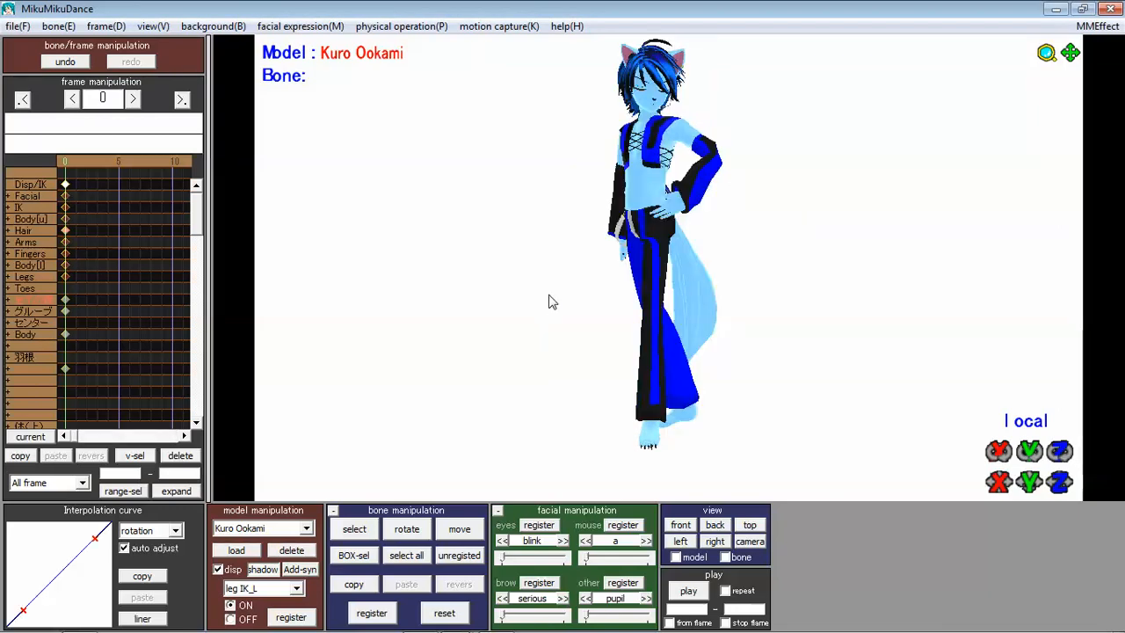
# Step: Play the loaded motion briefly to preview it on the model, and stop playback
pyautogui.click(691, 592)
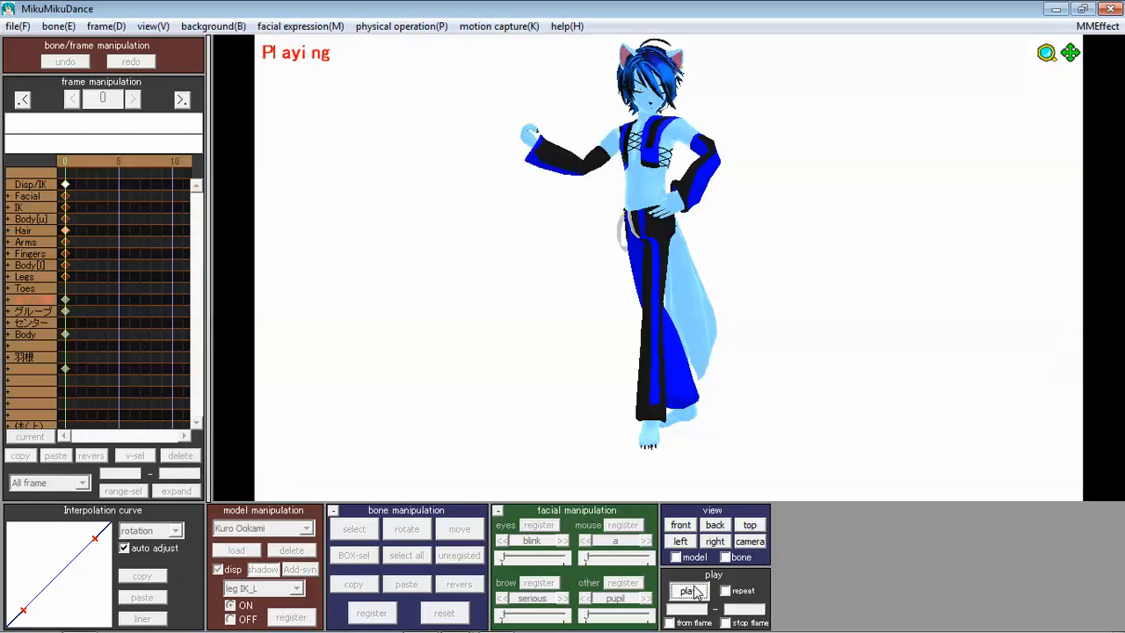
pyautogui.click(690, 590)
pyautogui.click(686, 589)
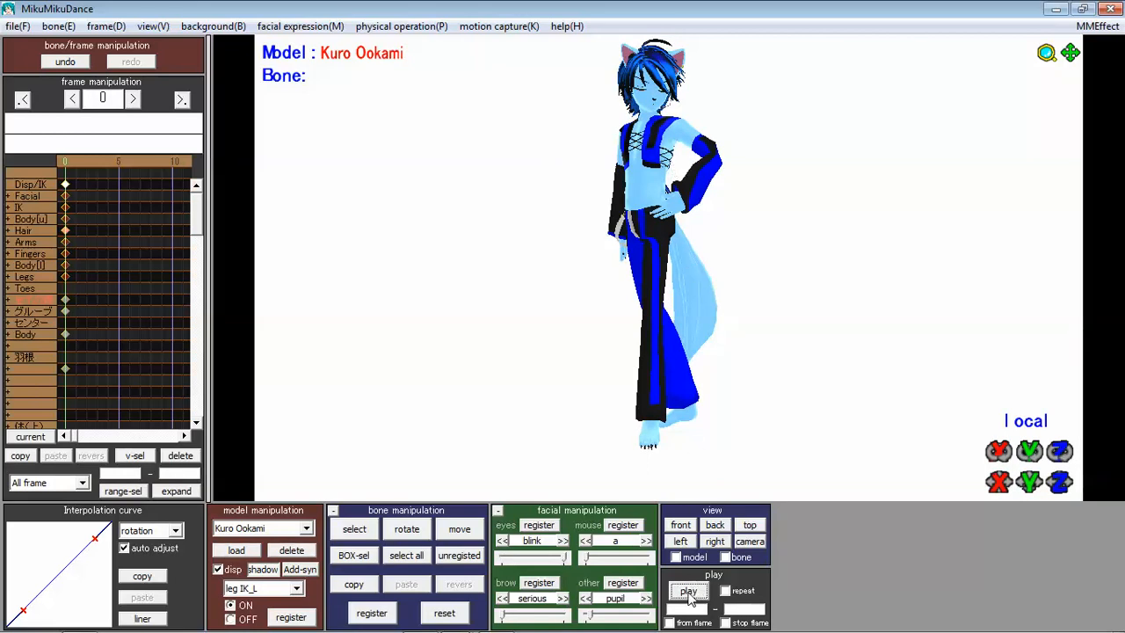
pyautogui.click(690, 598)
pyautogui.click(690, 598)
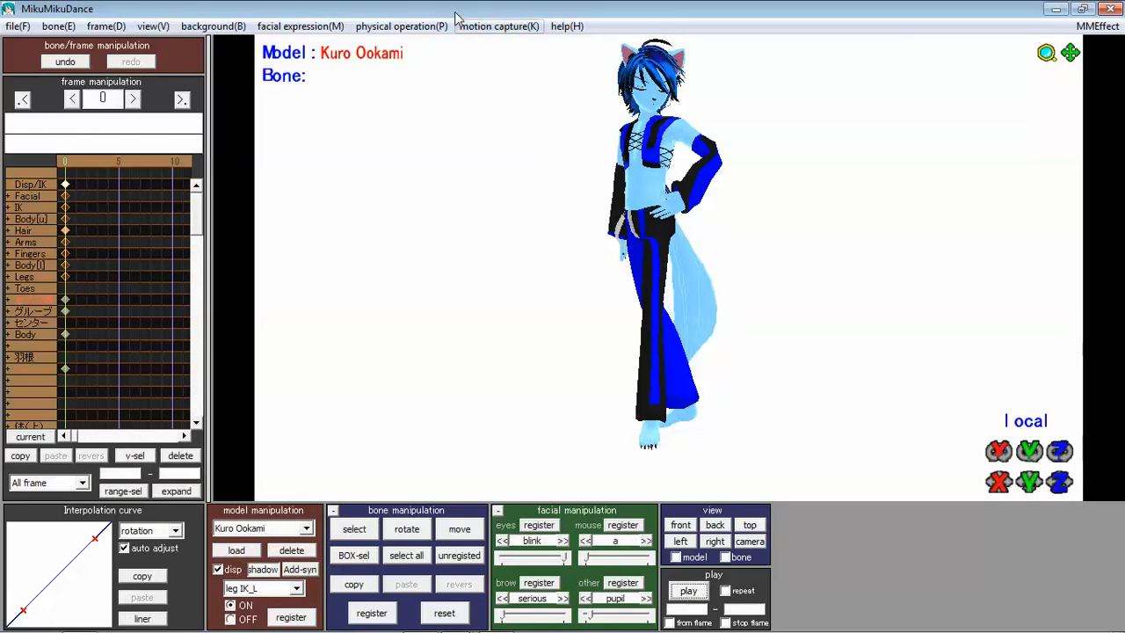
# Step: Set the physical operation mode to anytime
pyautogui.click(401, 27)
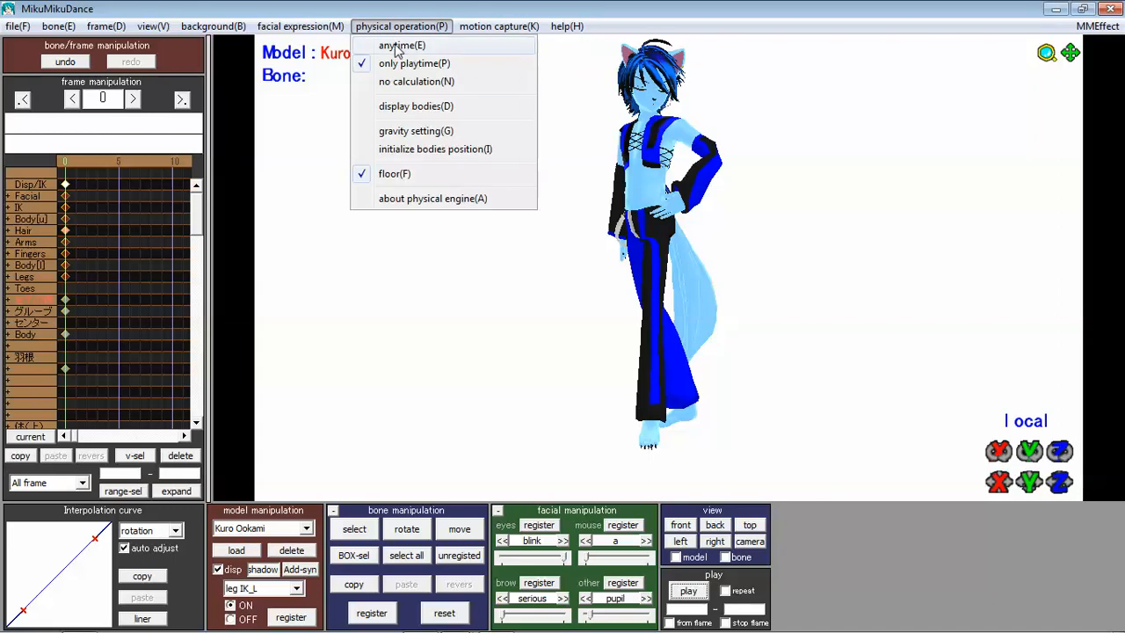
pyautogui.click(398, 48)
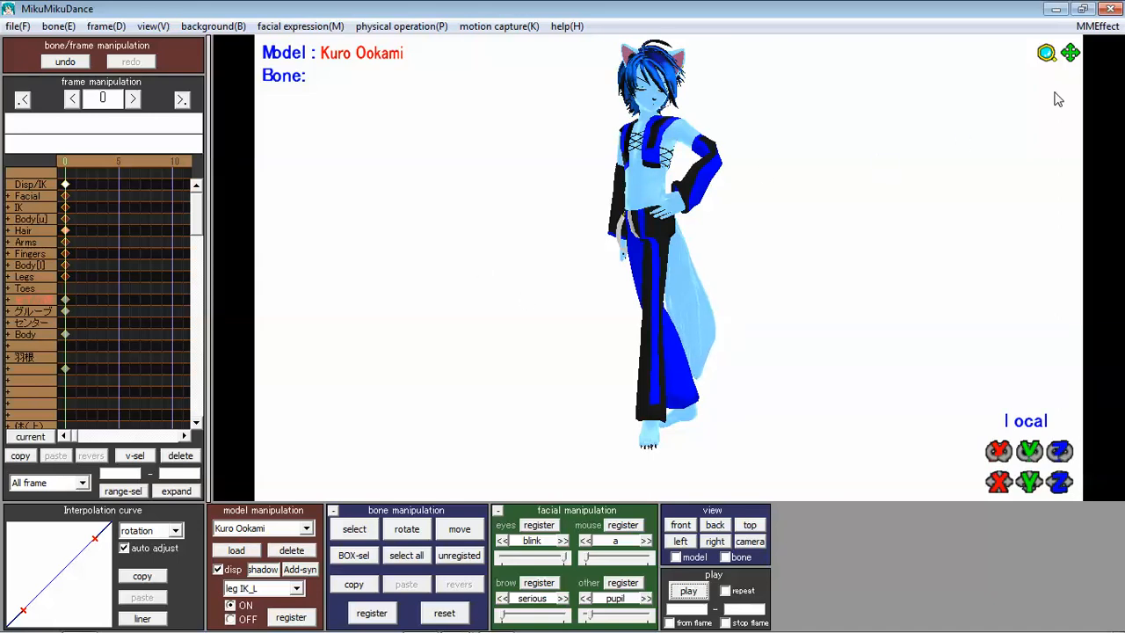
# Step: Assign the effect MentalRay shade.fx from the meterial shader FX4_PMD folder to Kuro Ookami.pmd in the MMEffect effect mapping
pyautogui.click(1099, 27)
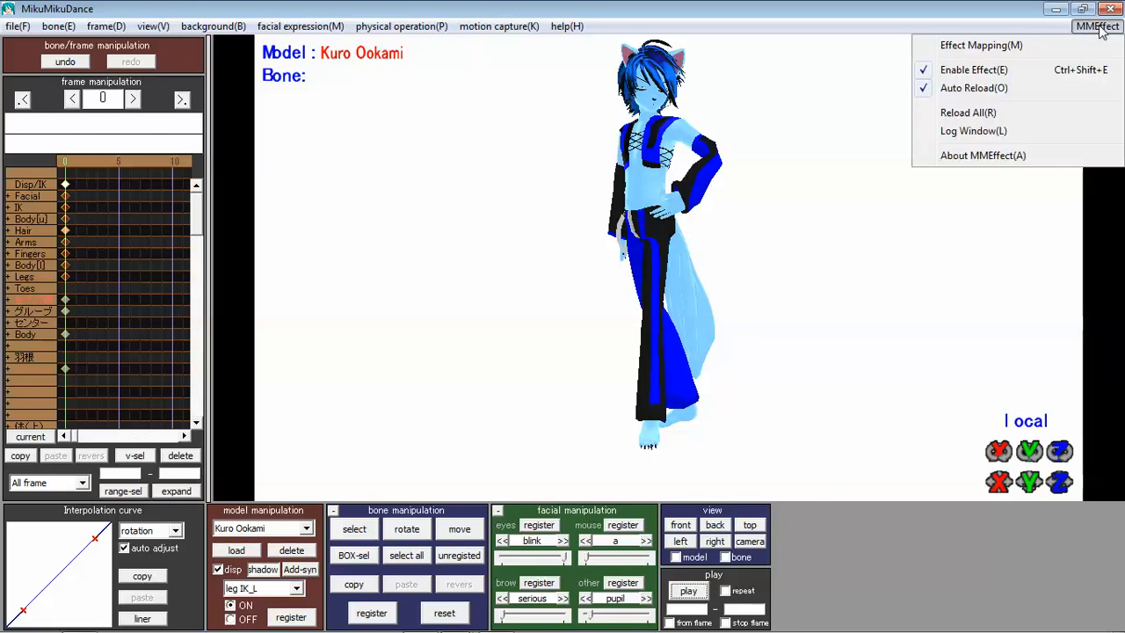
pyautogui.click(984, 46)
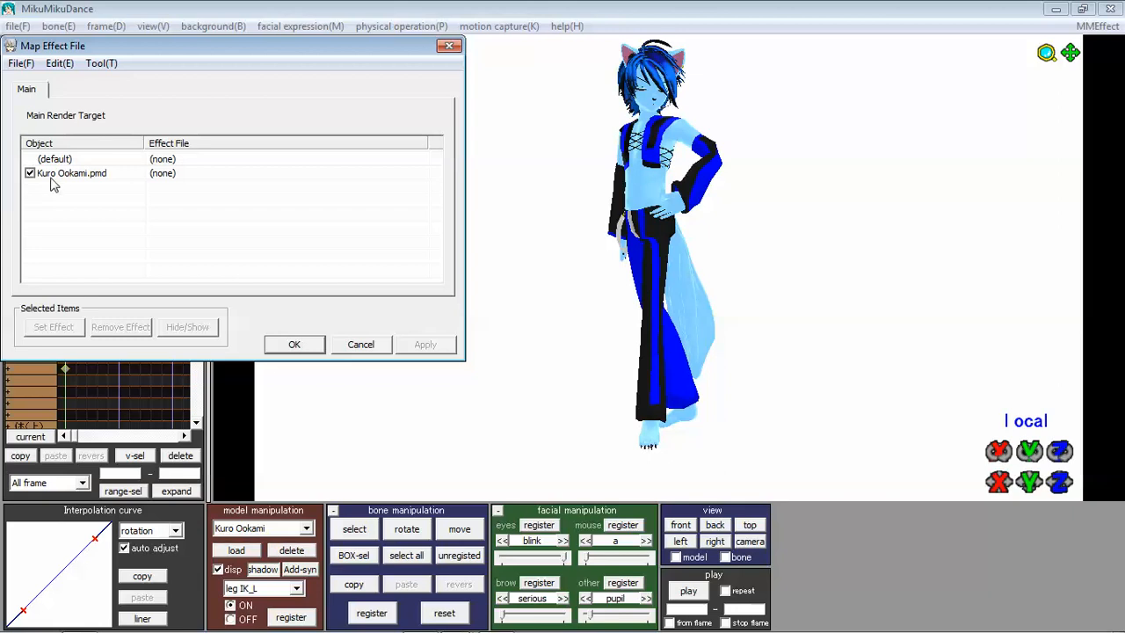
pyautogui.click(57, 176)
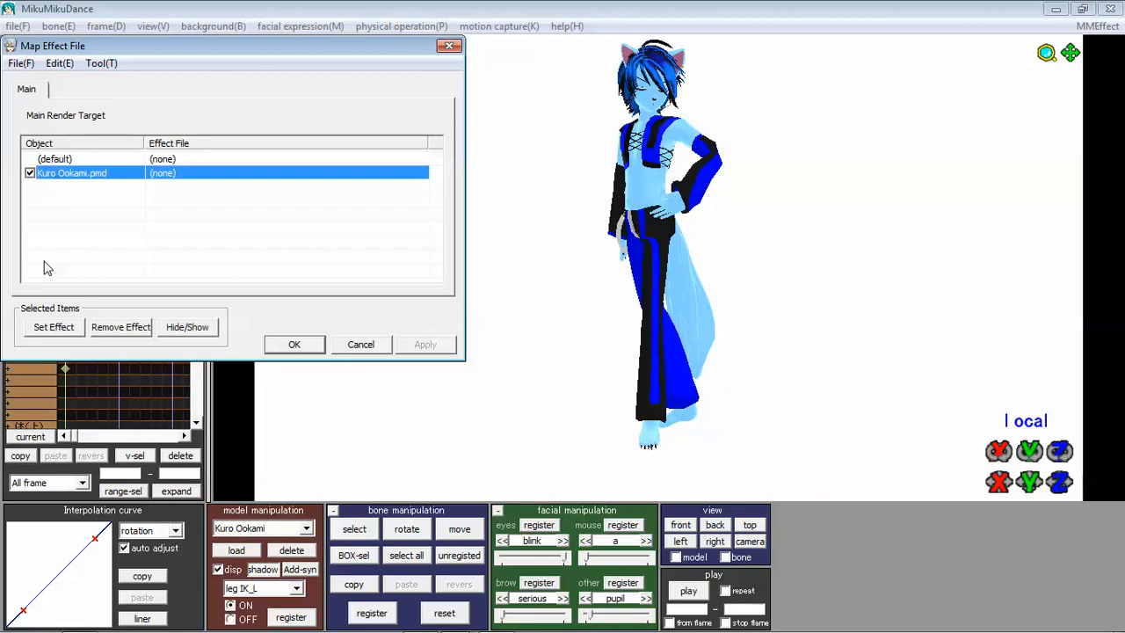
pyautogui.click(48, 330)
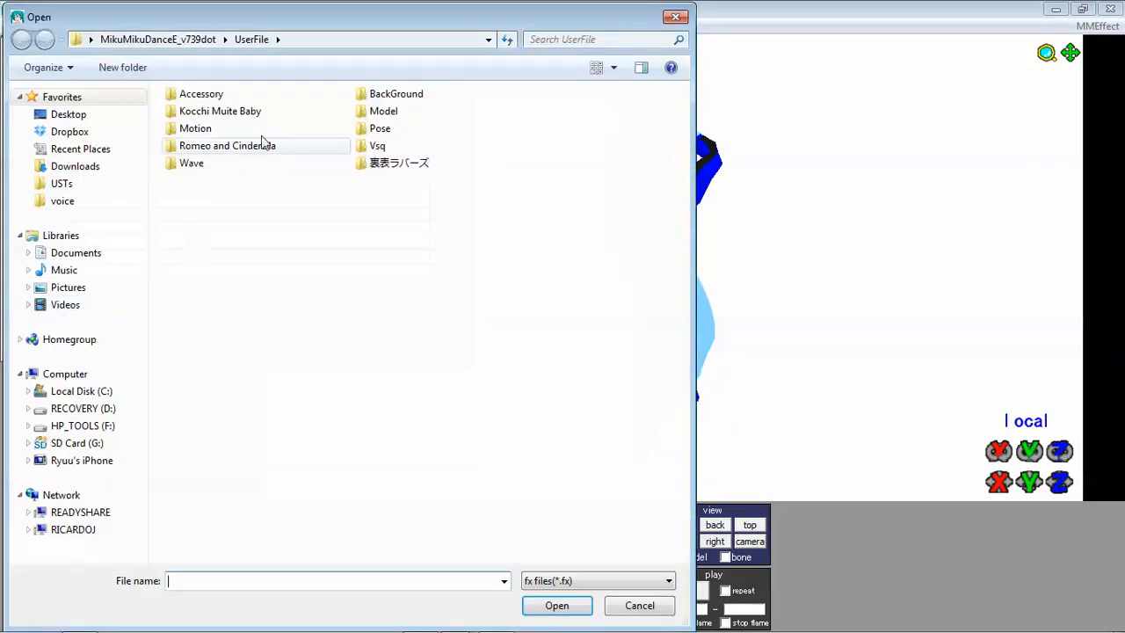
pyautogui.doubleClick(211, 95)
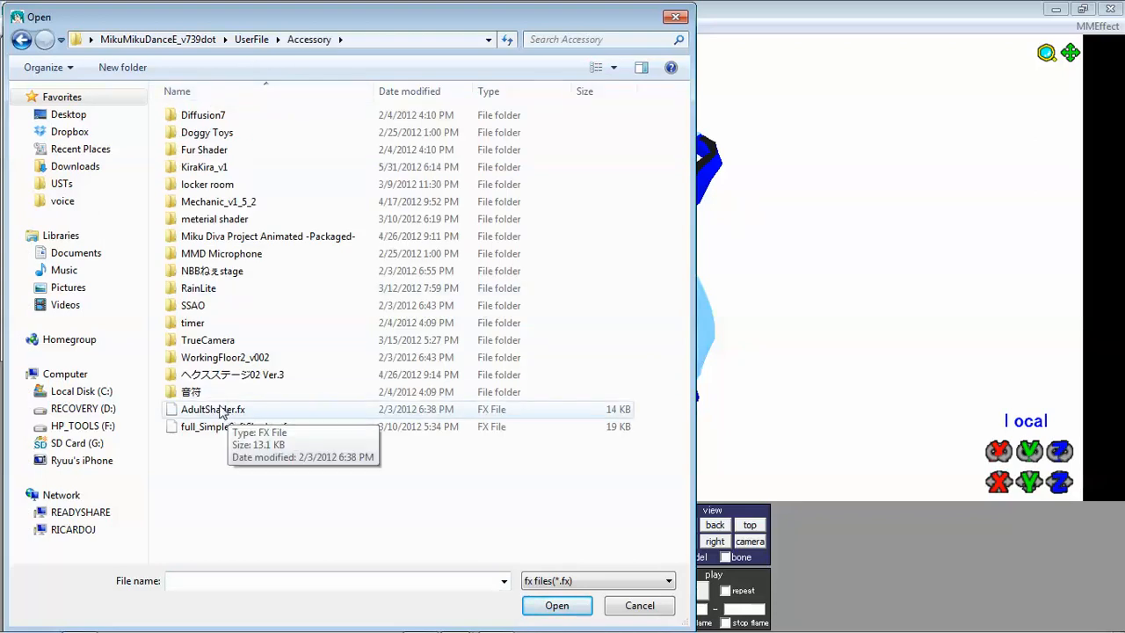
pyautogui.doubleClick(227, 219)
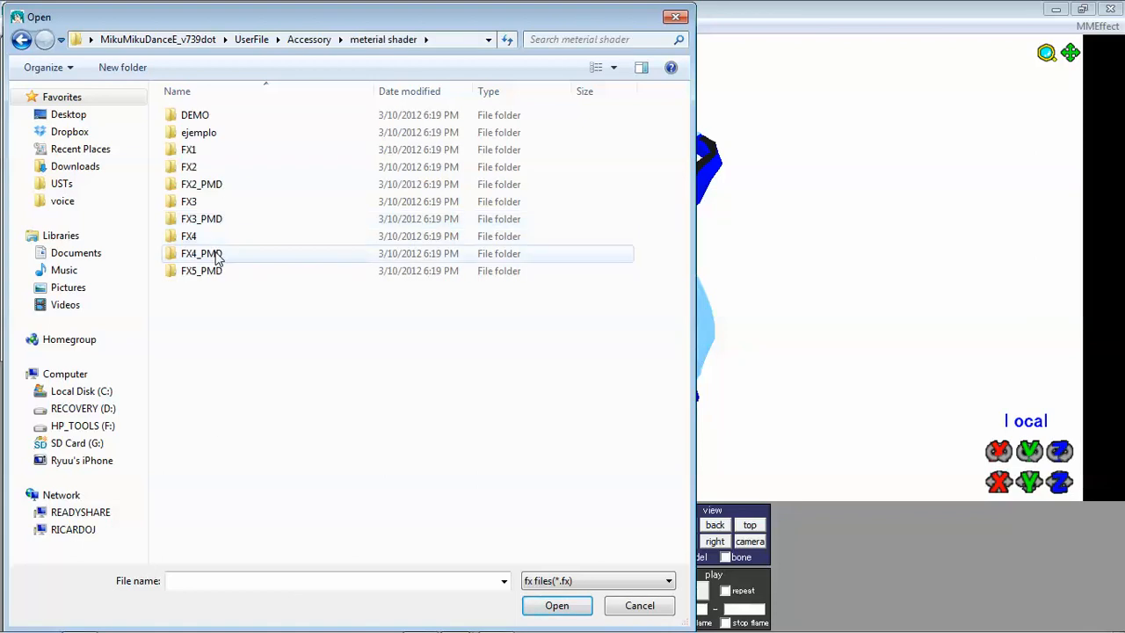
pyautogui.doubleClick(220, 255)
pyautogui.doubleClick(209, 117)
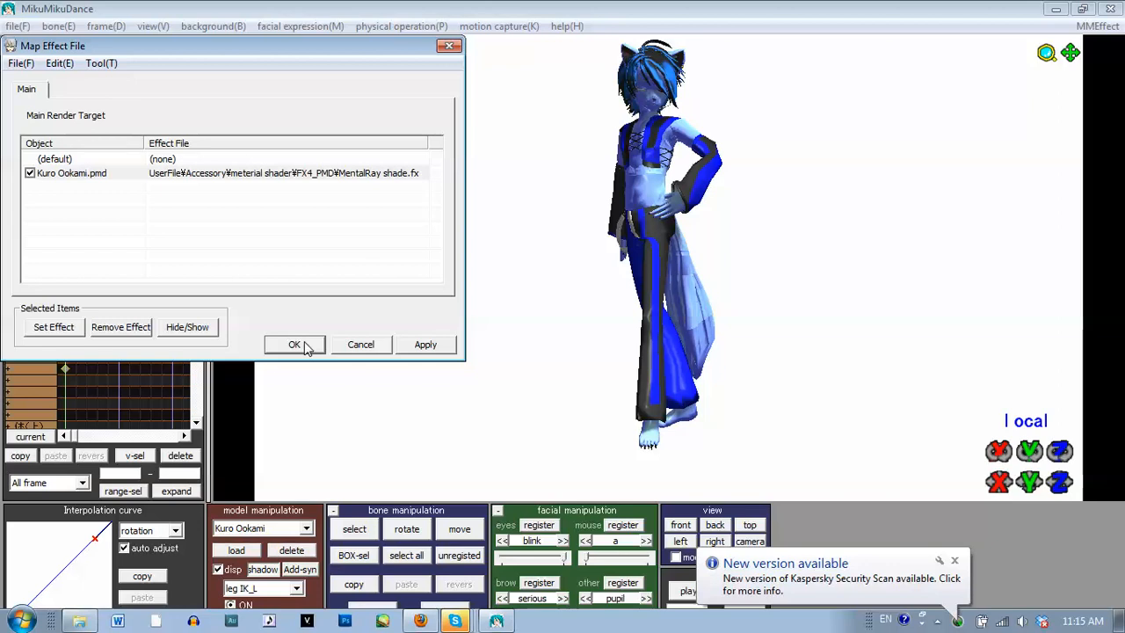
pyautogui.click(295, 344)
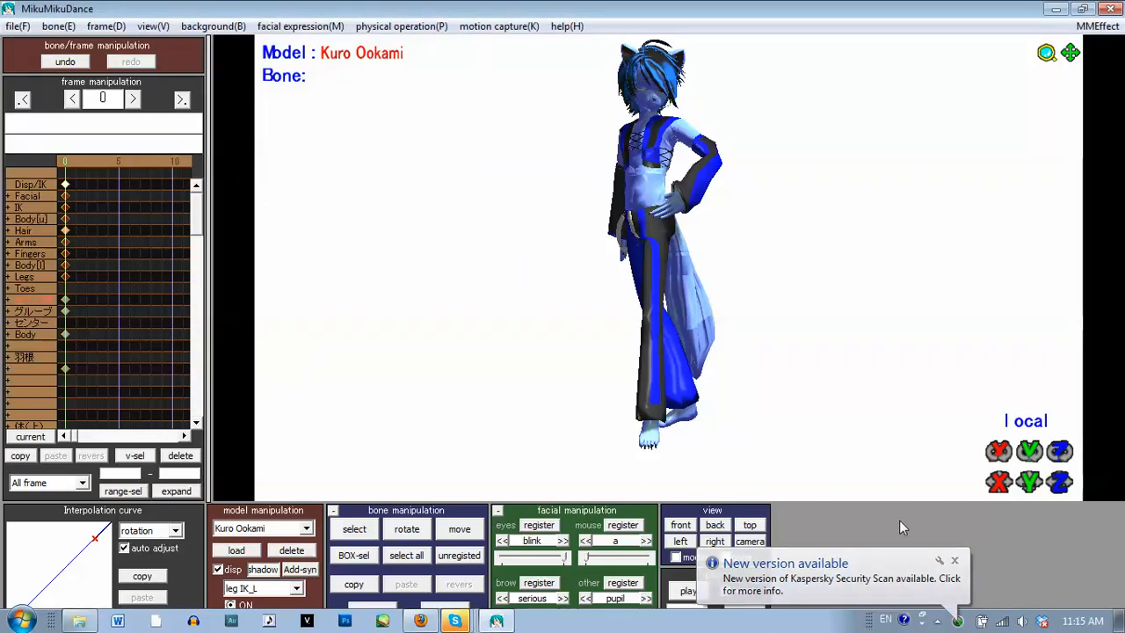
pyautogui.click(954, 561)
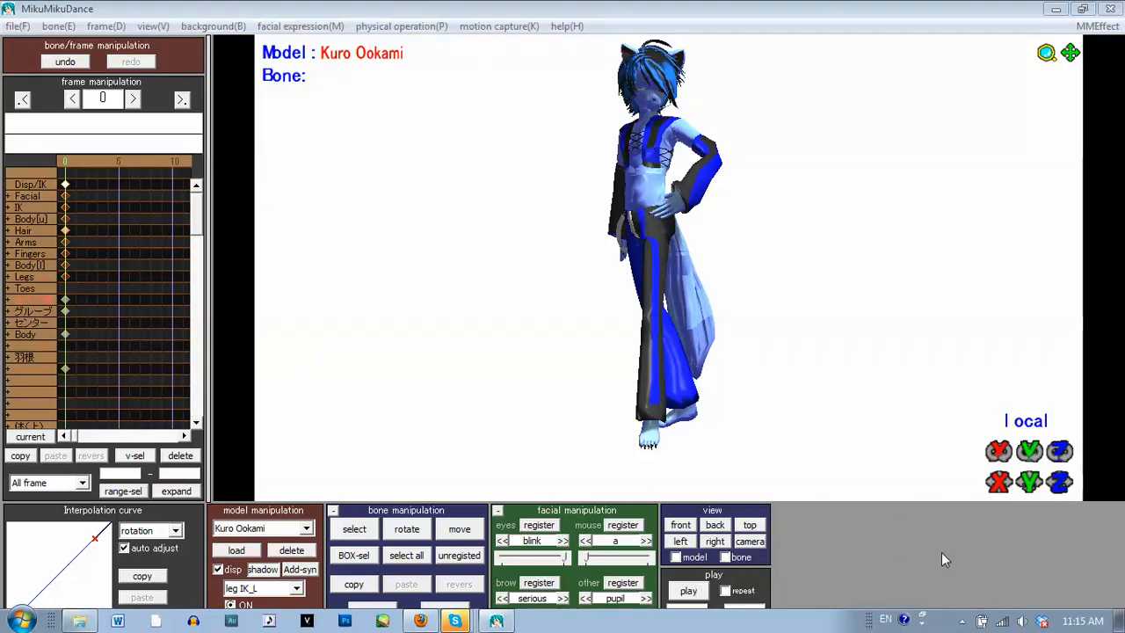
# Step: Switch to camera/light/accessory editing and load the accessory Stage without glowing sticks.x from the Accessory folder
pyautogui.click(307, 529)
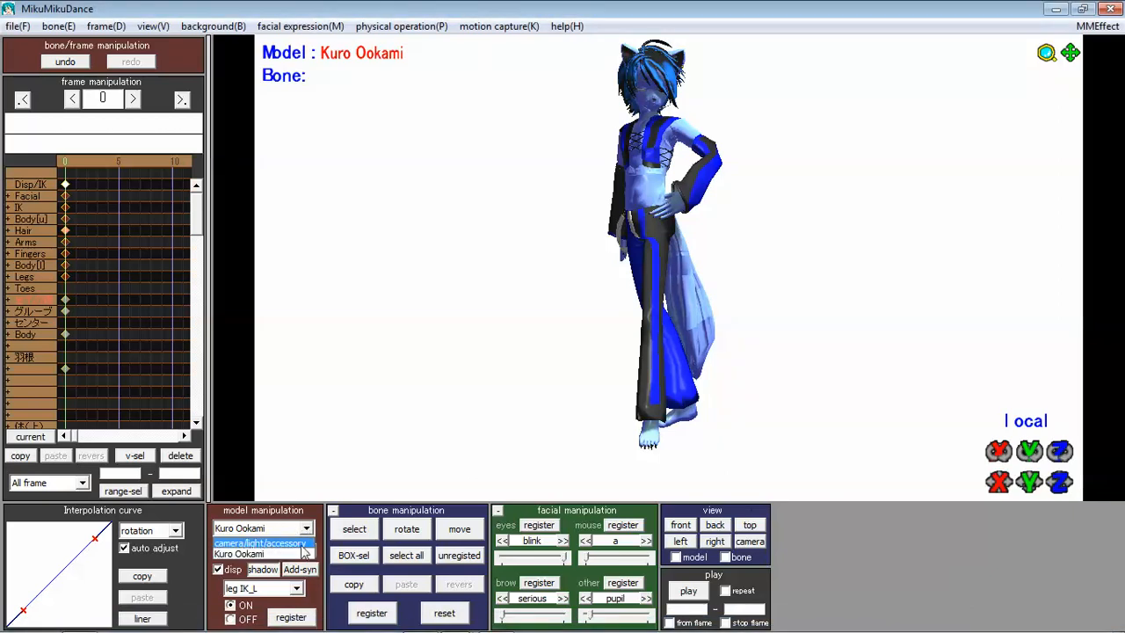
pyautogui.click(256, 544)
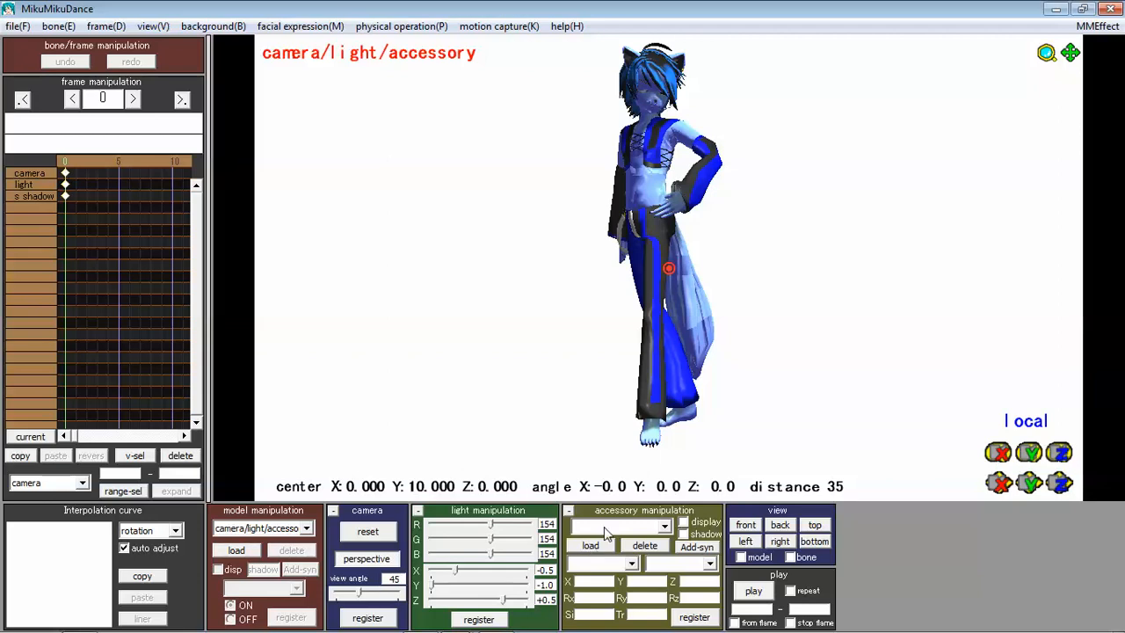
pyautogui.click(604, 548)
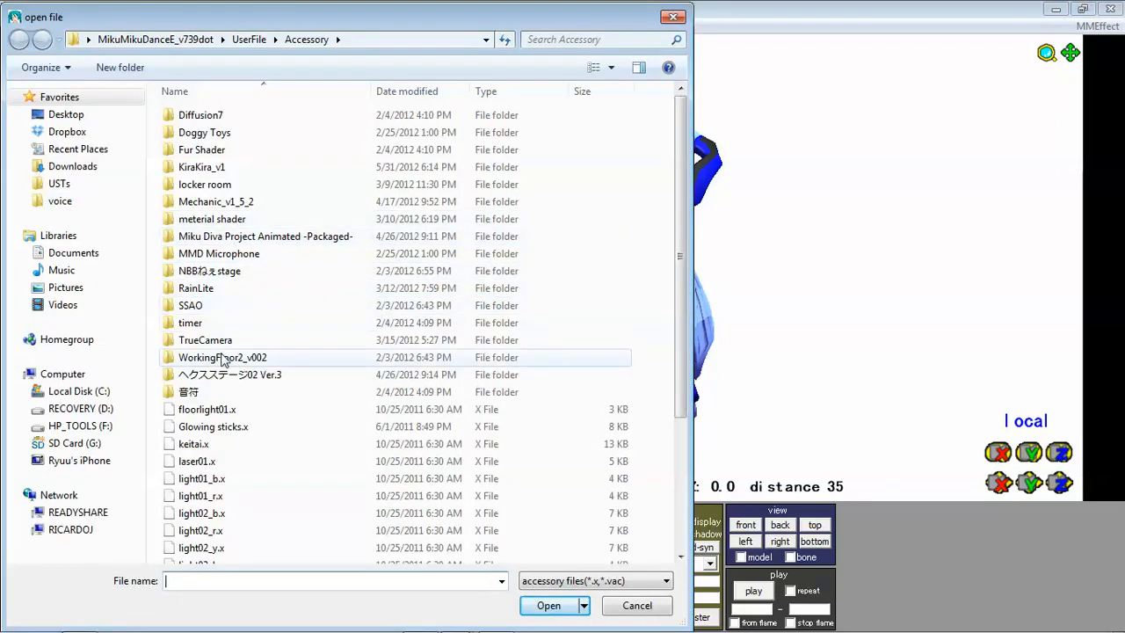
pyautogui.click(233, 392)
pyautogui.scroll(-2, 236, 407)
pyautogui.scroll(-1, 235, 407)
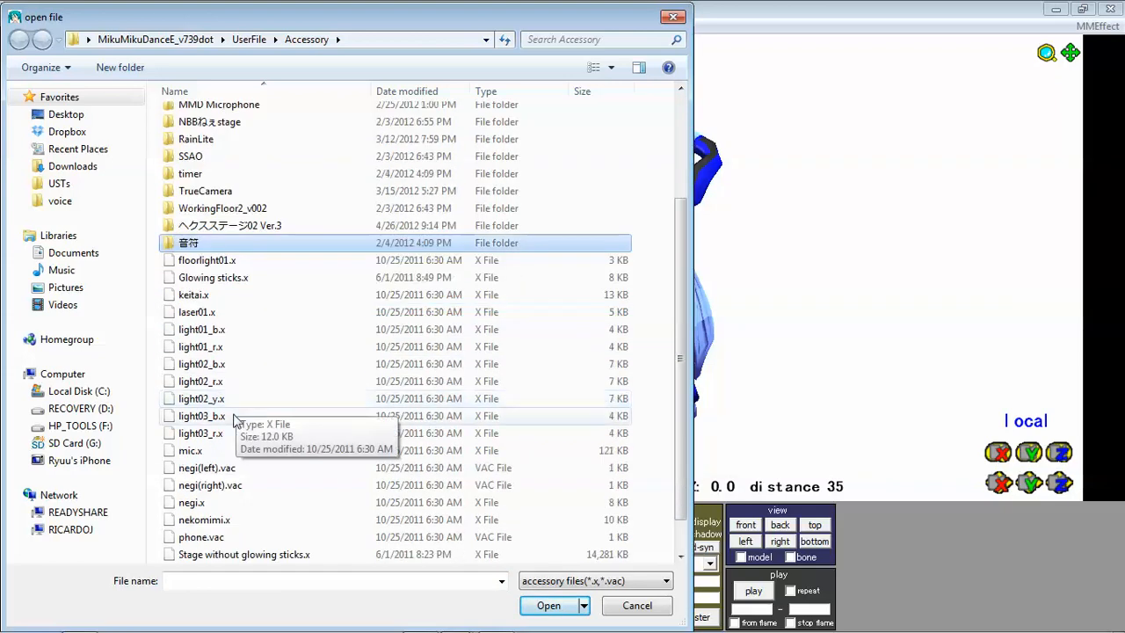
pyautogui.doubleClick(260, 555)
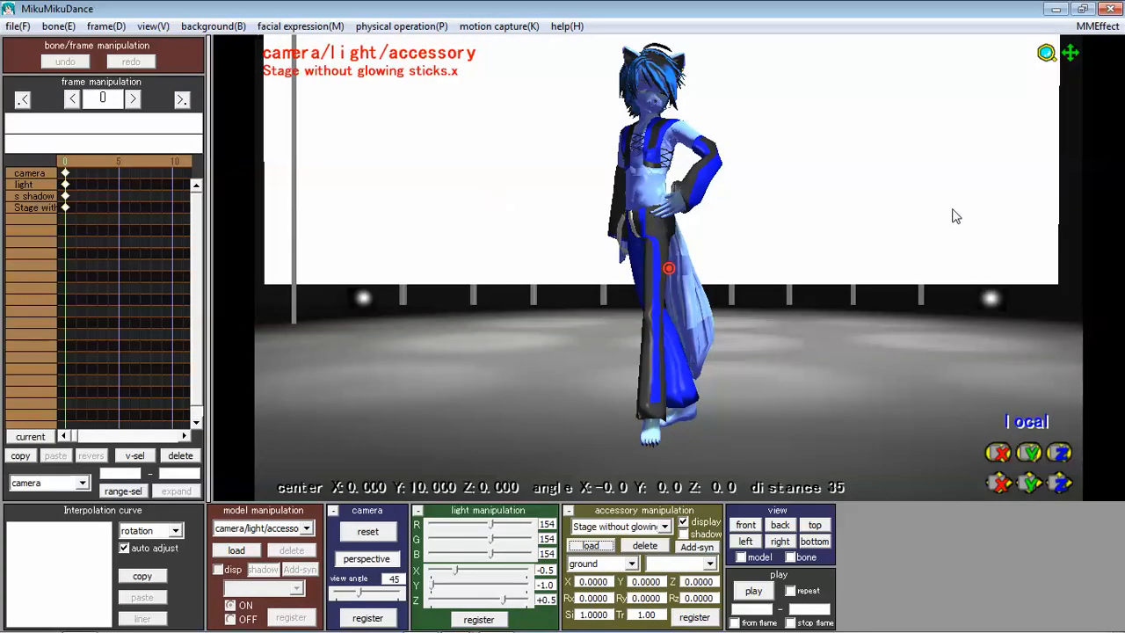
# Step: Set the screen capture mode to ON.mode01 so the stage screens mirror the scene, and return to the front view
pyautogui.click(163, 30)
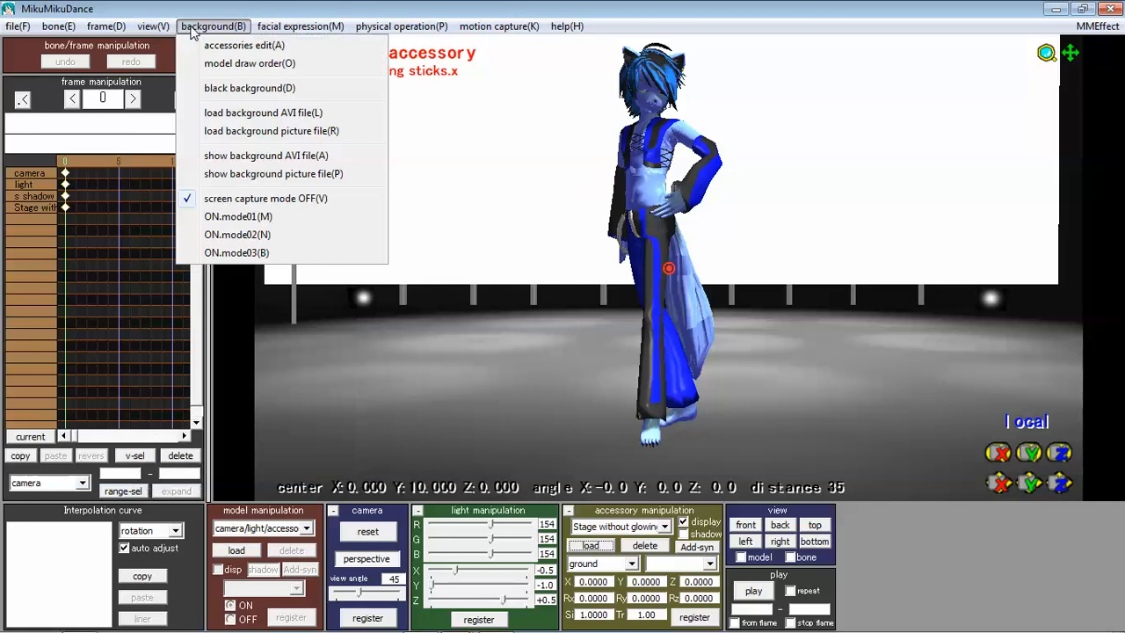
pyautogui.moveTo(242, 29)
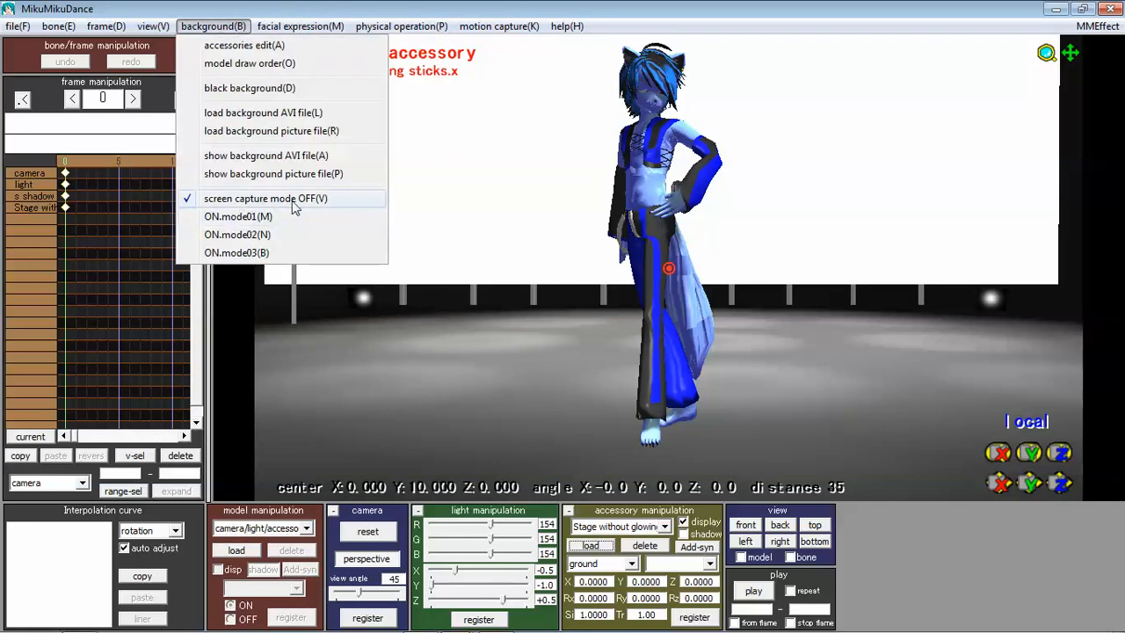
pyautogui.click(237, 218)
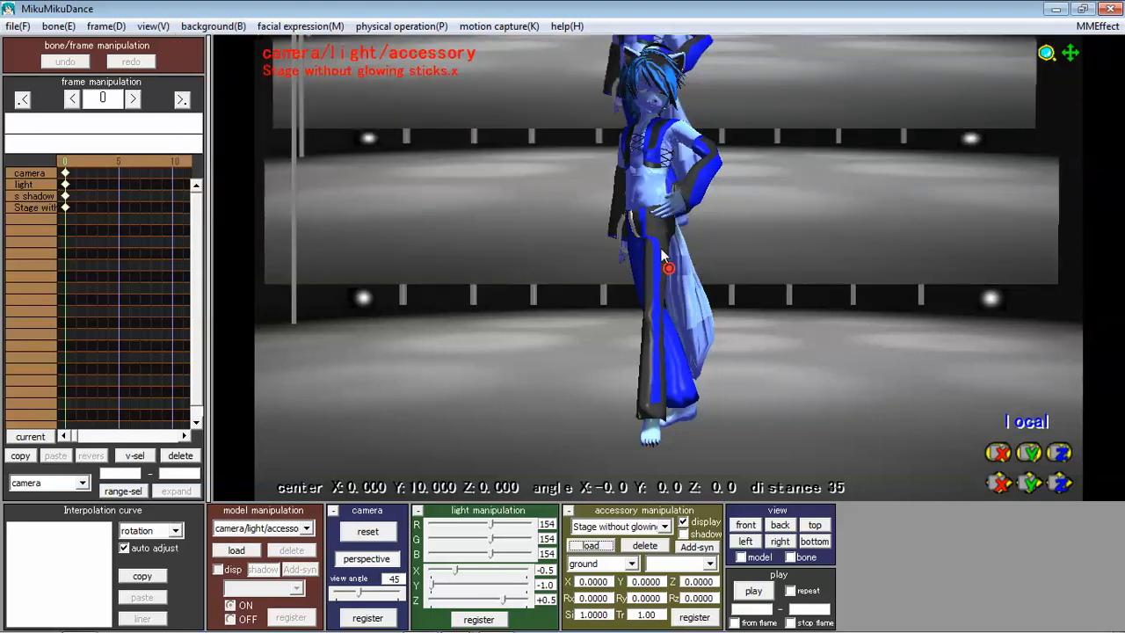
pyautogui.moveTo(788, 250)
pyautogui.mouseDown(button='right')
pyautogui.moveTo(737, 249)
pyautogui.moveTo(785, 231)
pyautogui.moveTo(819, 239)
pyautogui.moveTo(784, 258)
pyautogui.mouseUp(button='right')
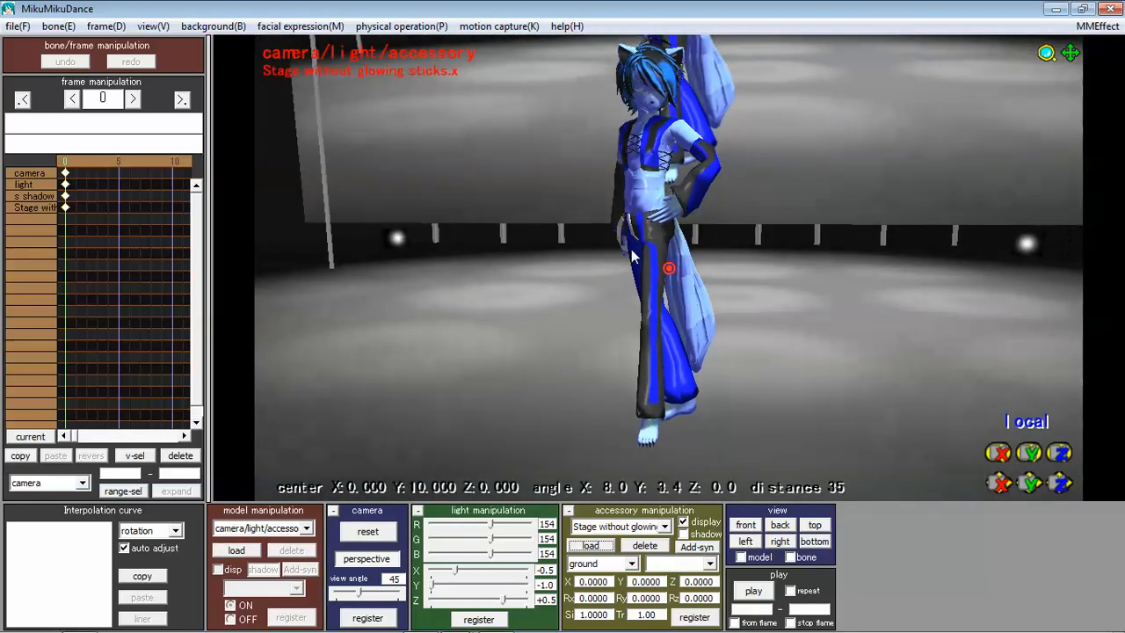
pyautogui.click(746, 526)
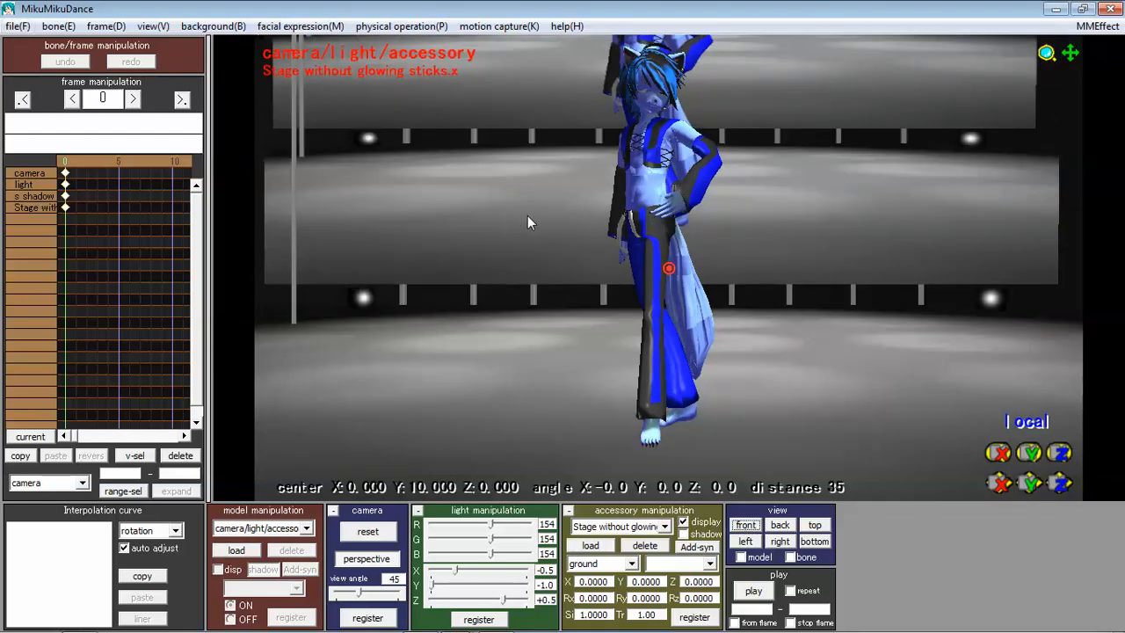
# Step: Load the camera motion Yellowカメラ.vmd from the Yellowモーションせっと2 folder and briefly preview the camera movement
pyautogui.click(13, 28)
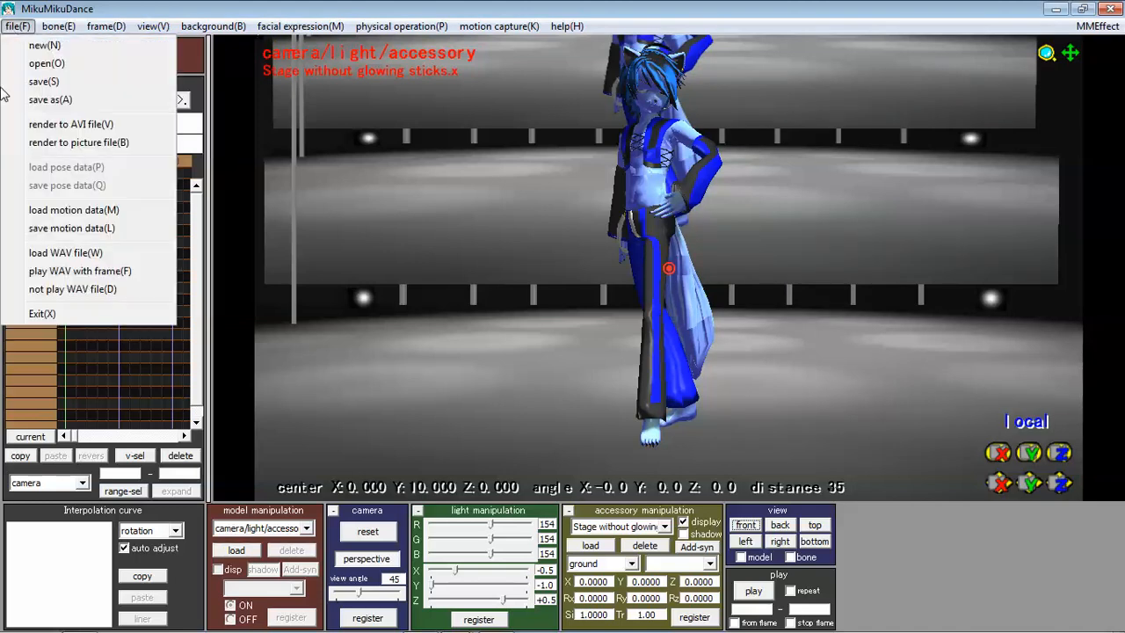
pyautogui.click(71, 209)
pyautogui.click(248, 324)
pyautogui.scroll(-3, 264, 329)
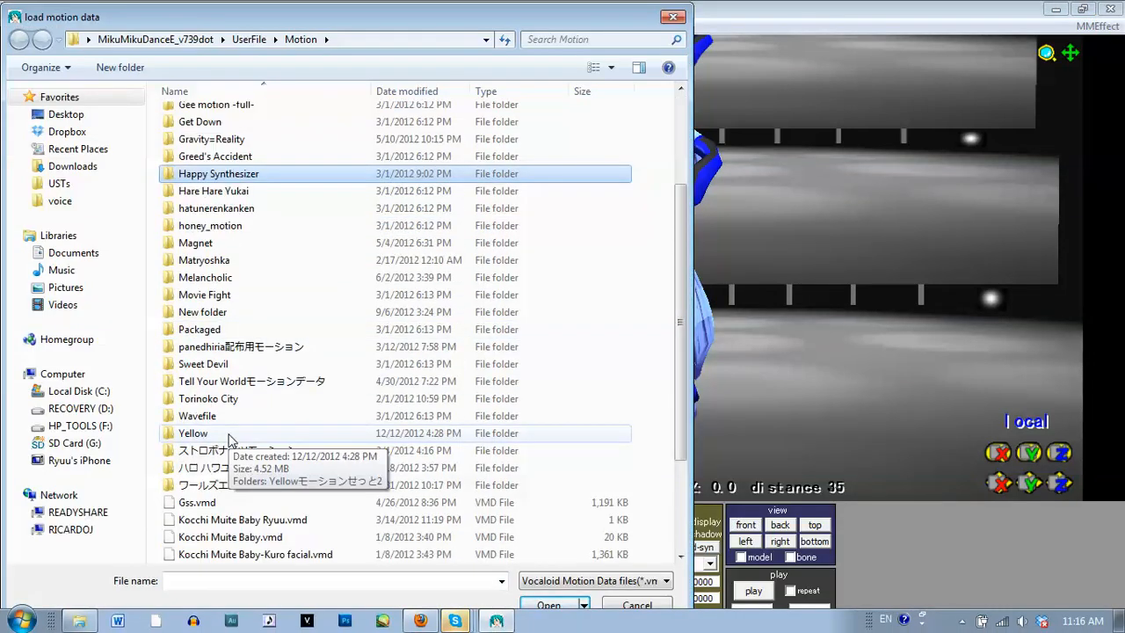
pyautogui.doubleClick(229, 435)
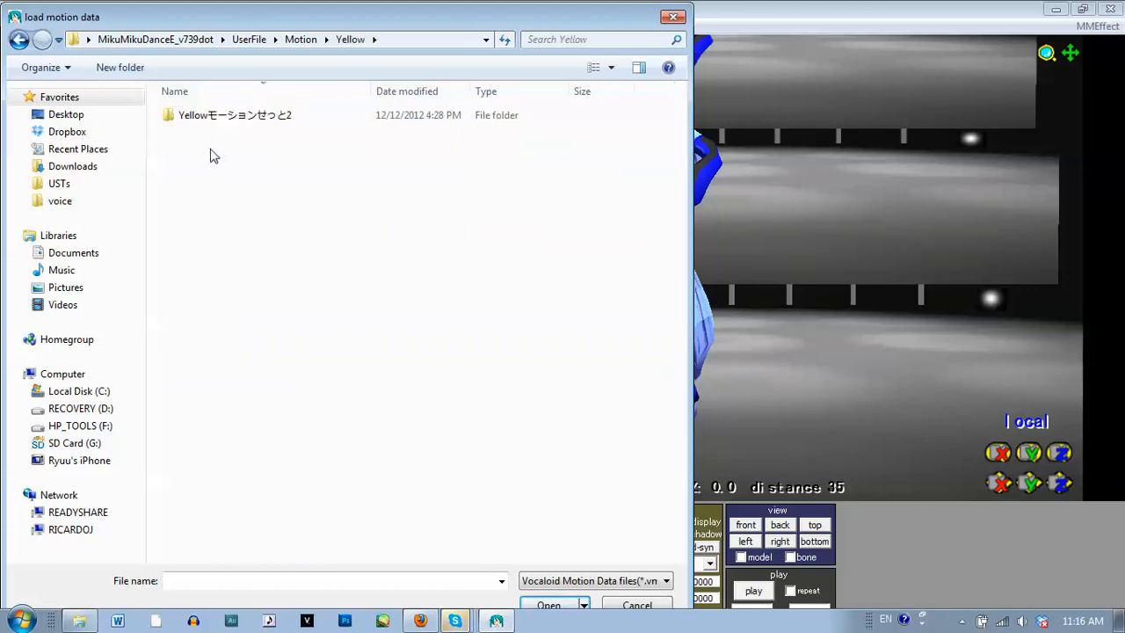
pyautogui.click(212, 118)
pyautogui.doubleClick(212, 118)
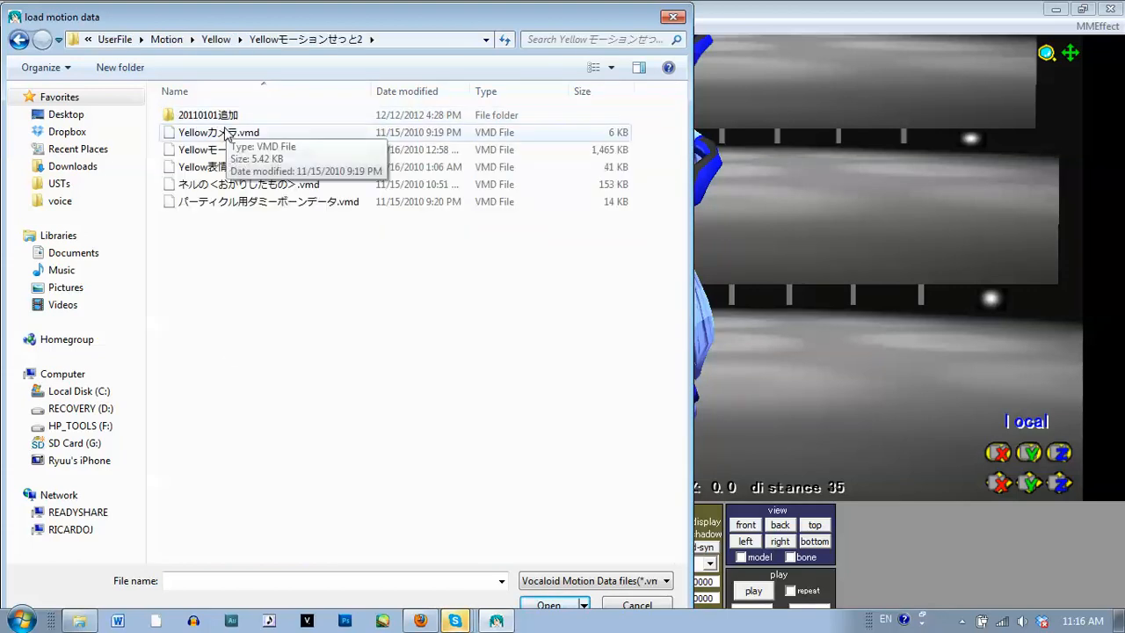
pyautogui.click(218, 134)
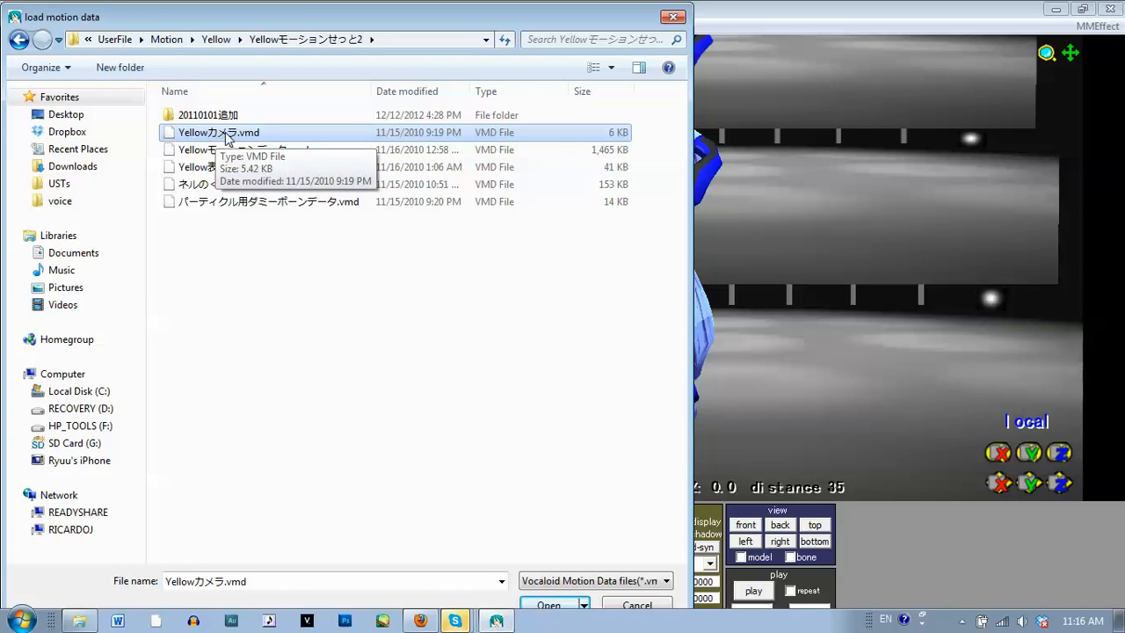
pyautogui.doubleClick(274, 134)
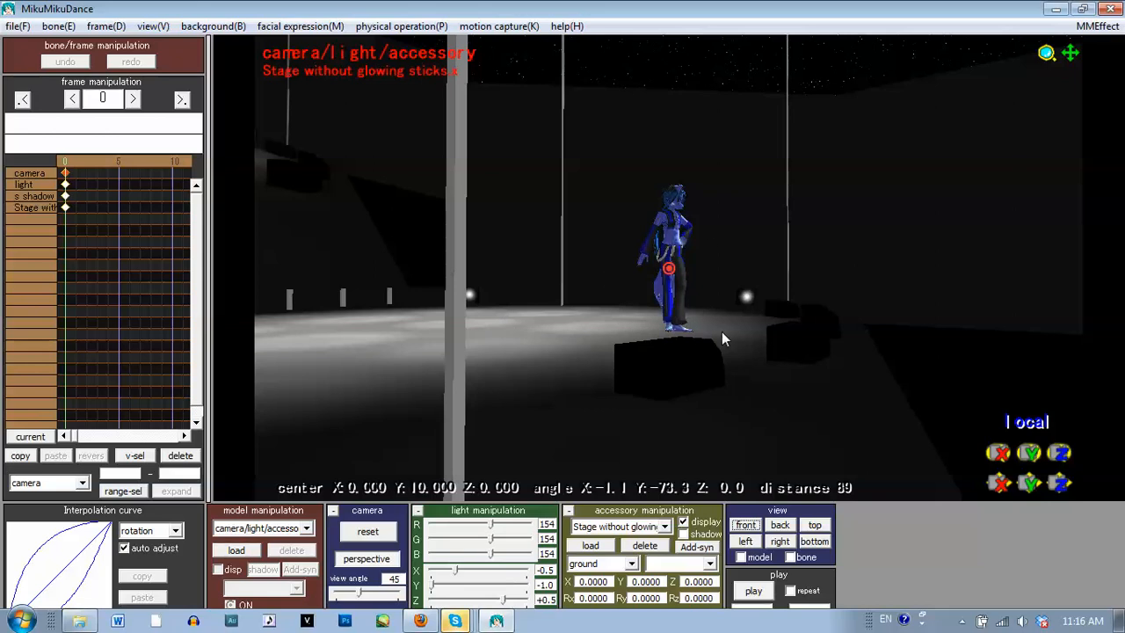
pyautogui.click(770, 594)
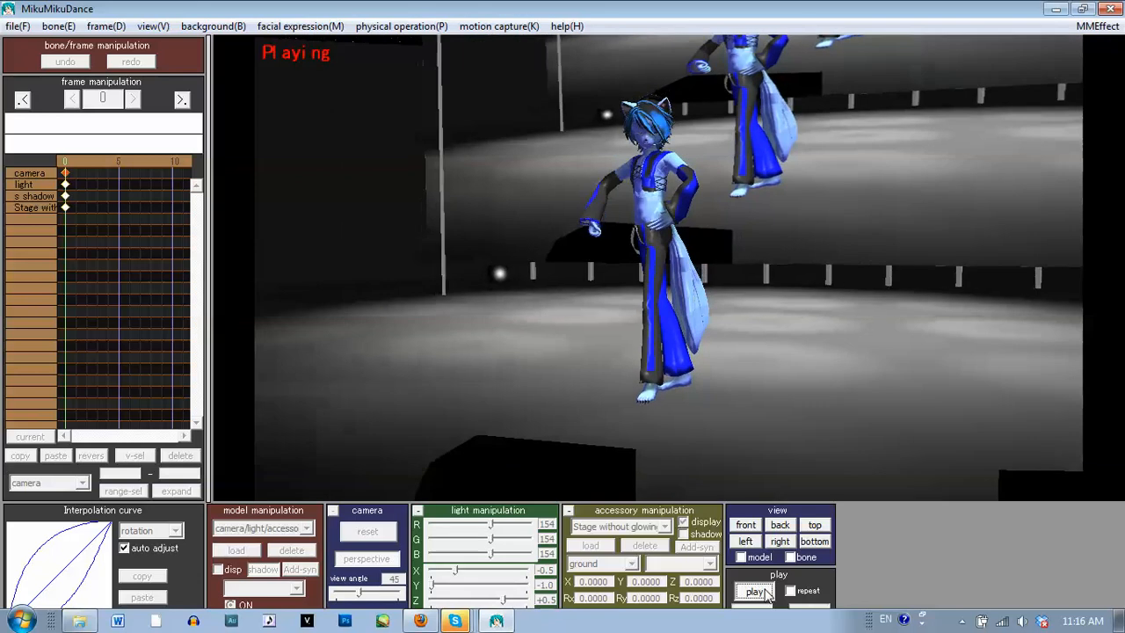
pyautogui.click(766, 594)
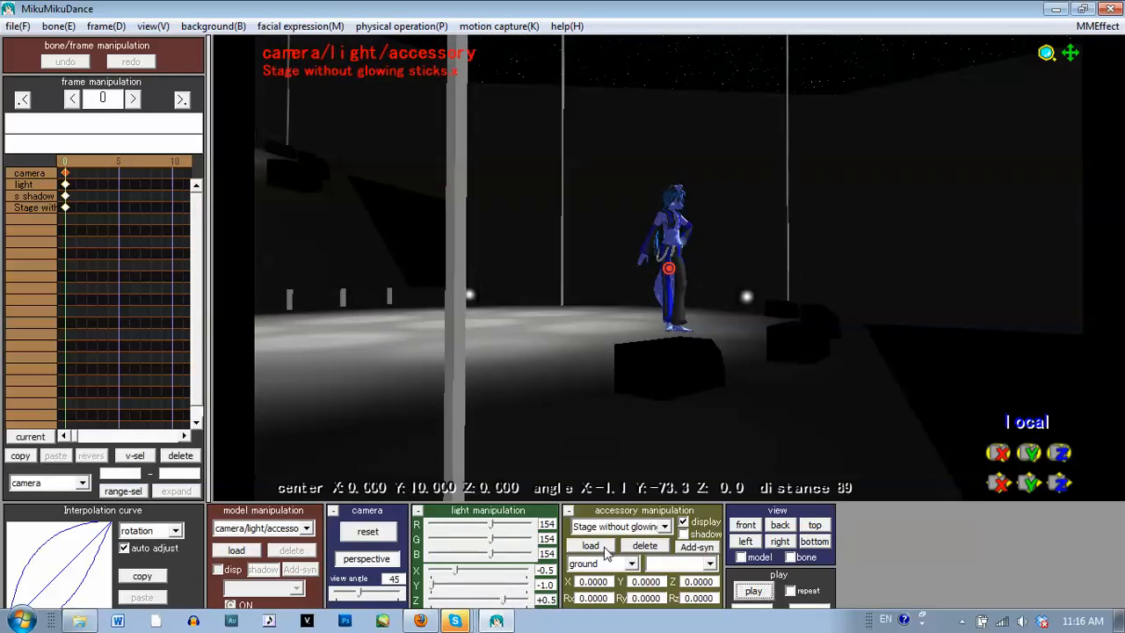
# Step: Load the Diffusion.x effect accessory from the Diffusion7 folder
pyautogui.click(603, 549)
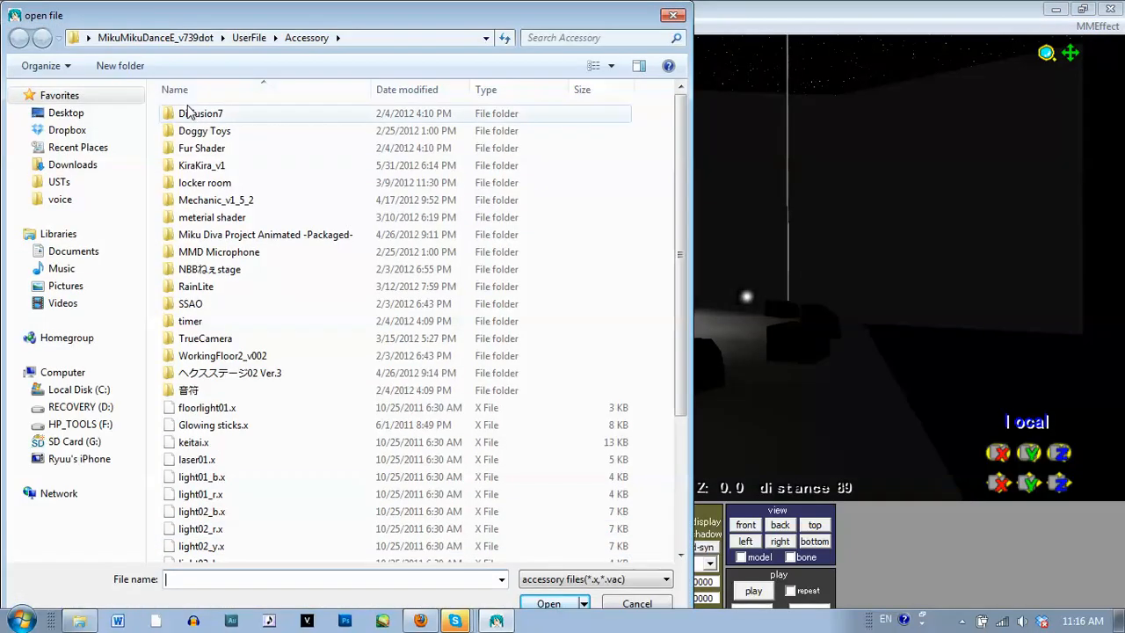
pyautogui.doubleClick(198, 115)
pyautogui.doubleClick(204, 114)
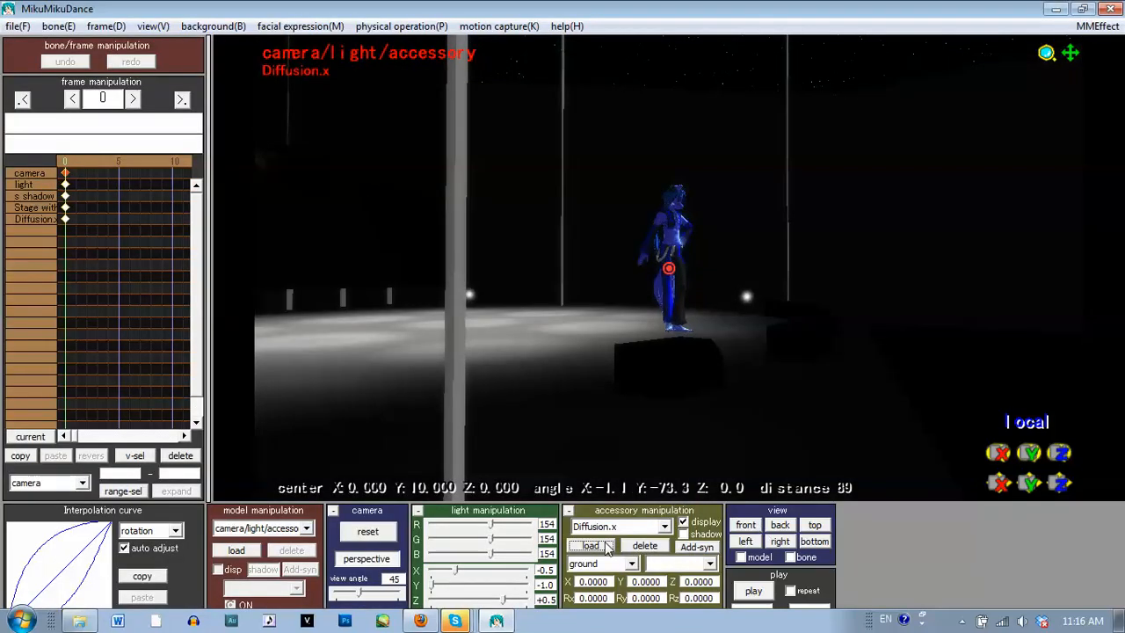
# Step: Load the SSAO_Lite.x effect accessory from the SSAO folder
pyautogui.click(607, 547)
pyautogui.click(229, 304)
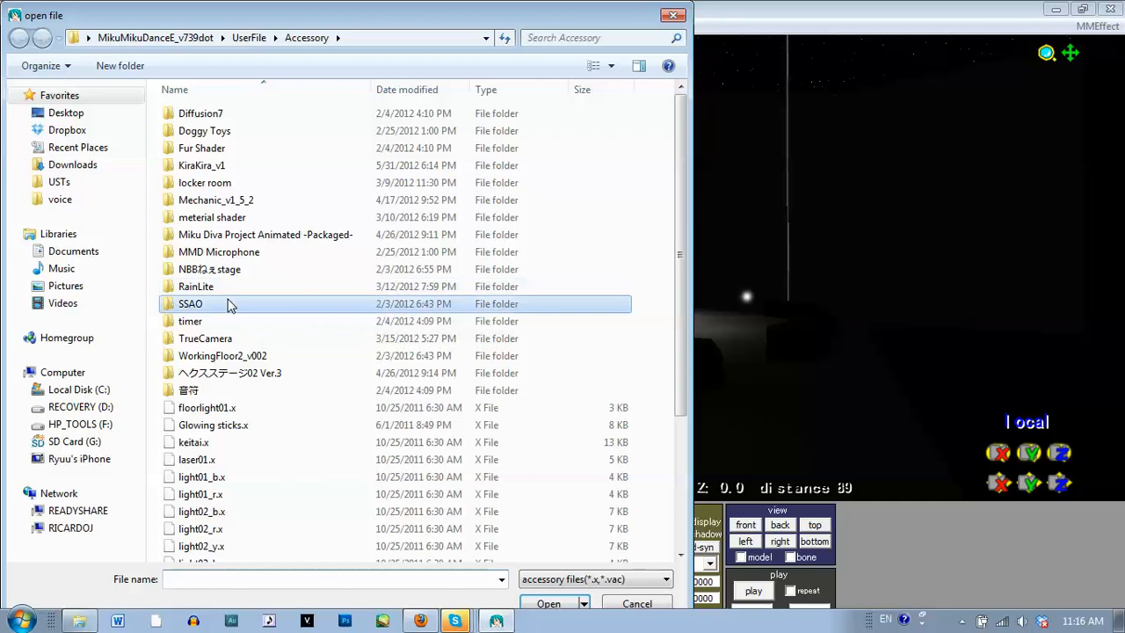
pyautogui.doubleClick(228, 304)
pyautogui.doubleClick(190, 132)
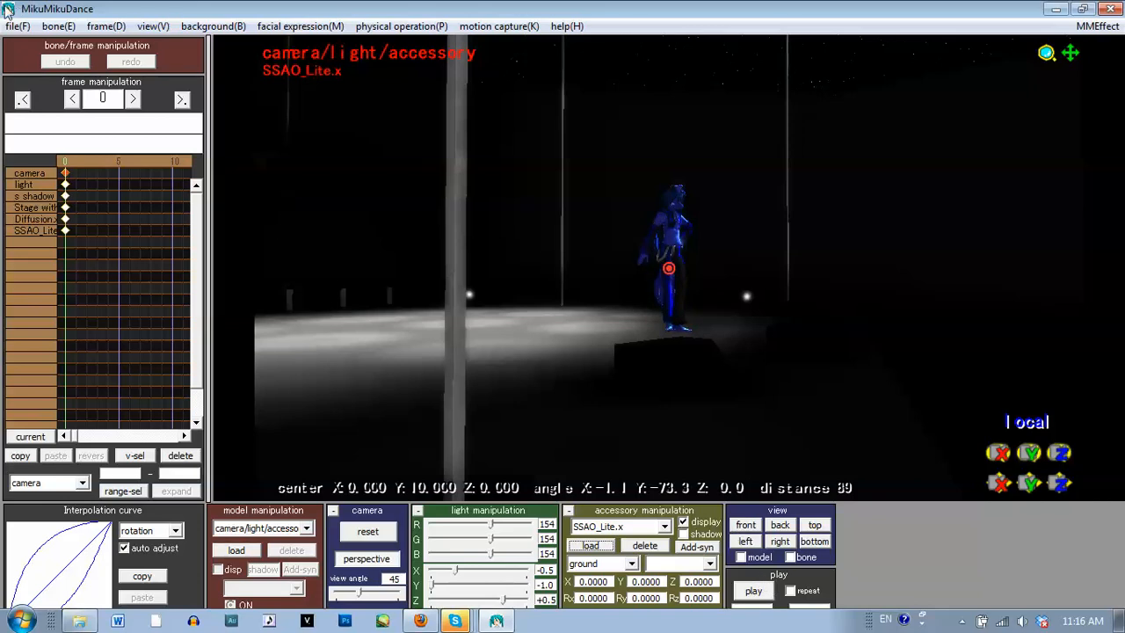
# Step: Load the WAV file Yellow - Kuro3 from the Wave folder as the scene's music
pyautogui.click(14, 25)
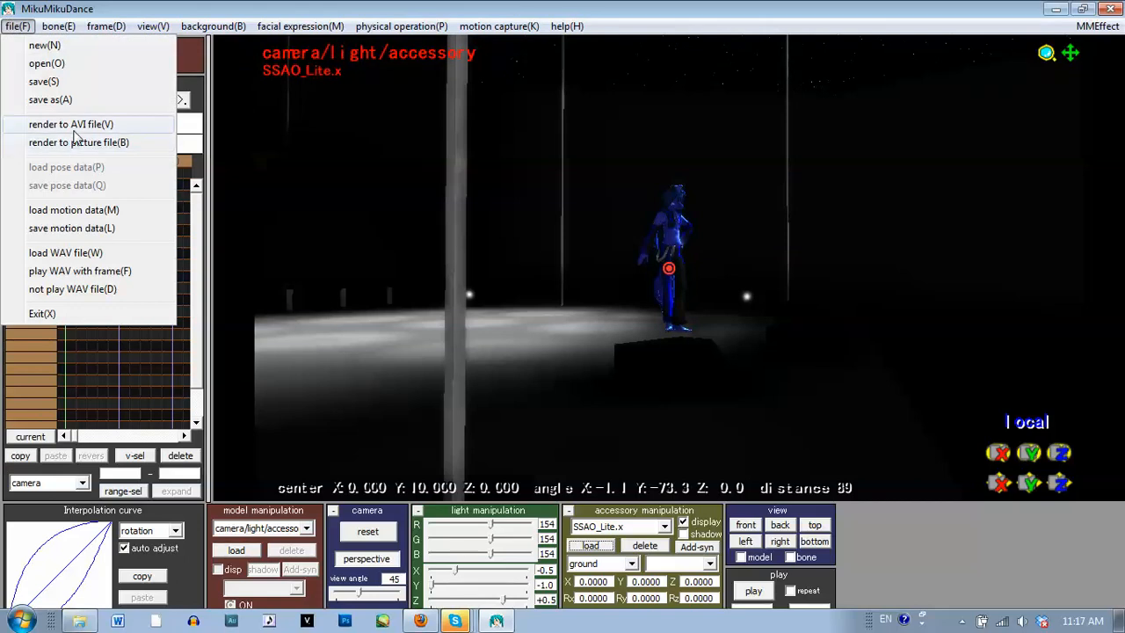
pyautogui.click(92, 254)
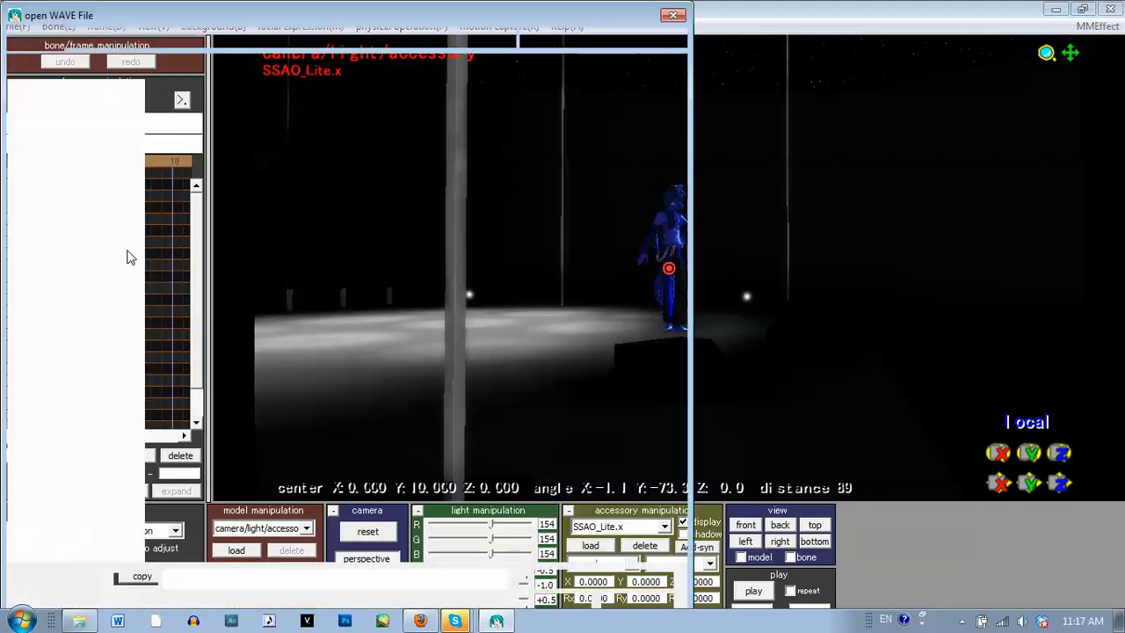
pyautogui.moveTo(681, 159); pyautogui.dragTo(688, 423)
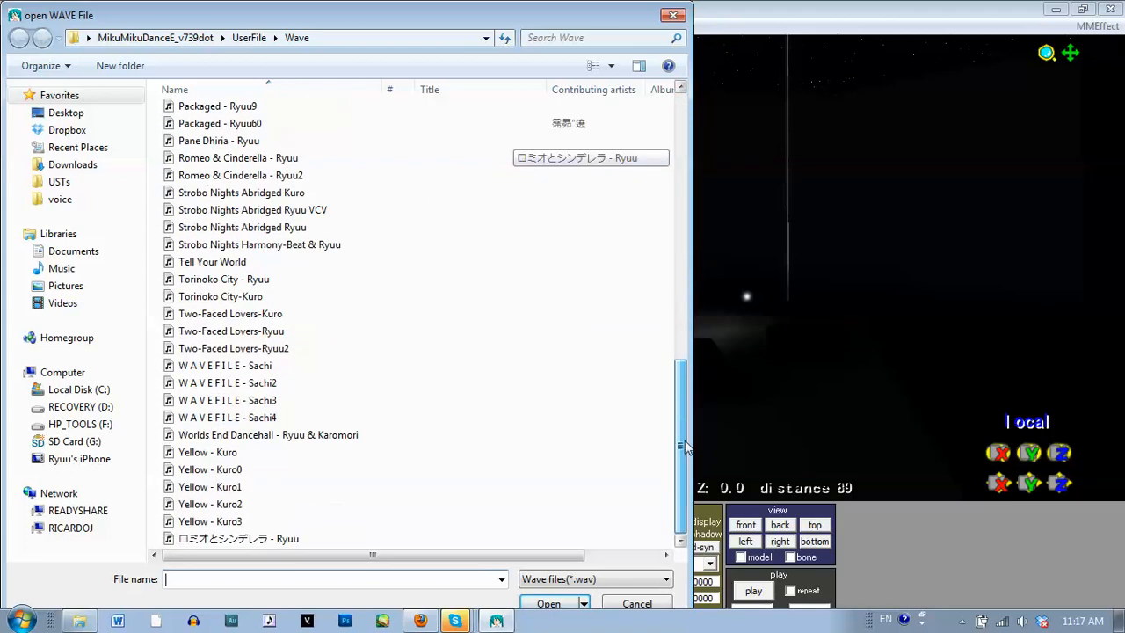
pyautogui.doubleClick(247, 525)
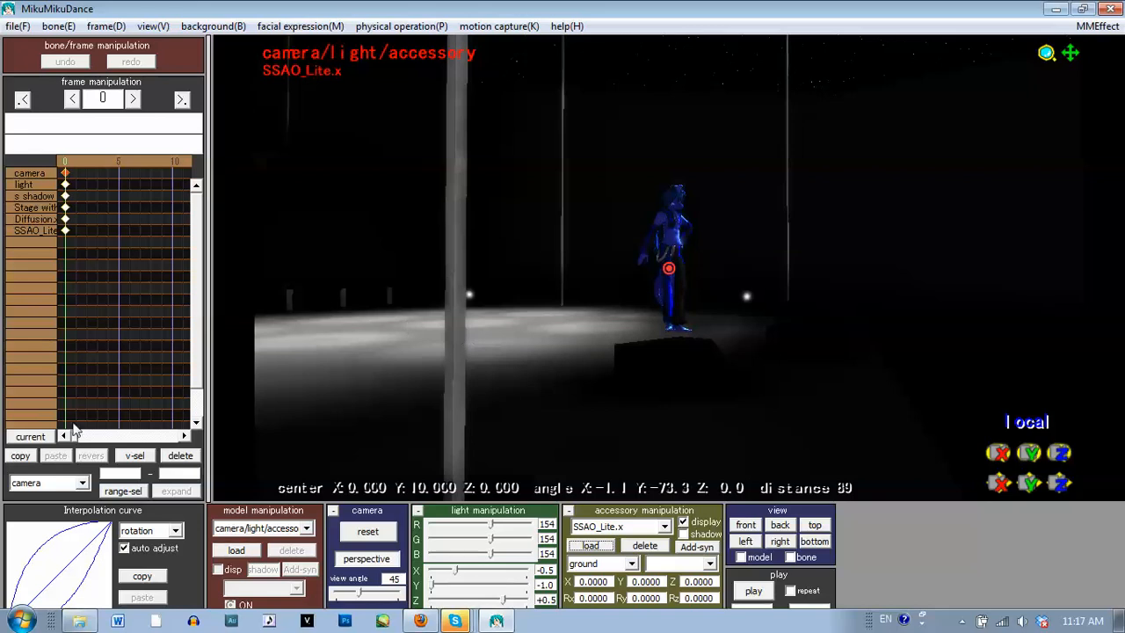
# Step: Show the music's waveform in the timeline, and play the animation to check it against the song before stopping playback
pyautogui.moveTo(75, 433); pyautogui.dragTo(79, 433)
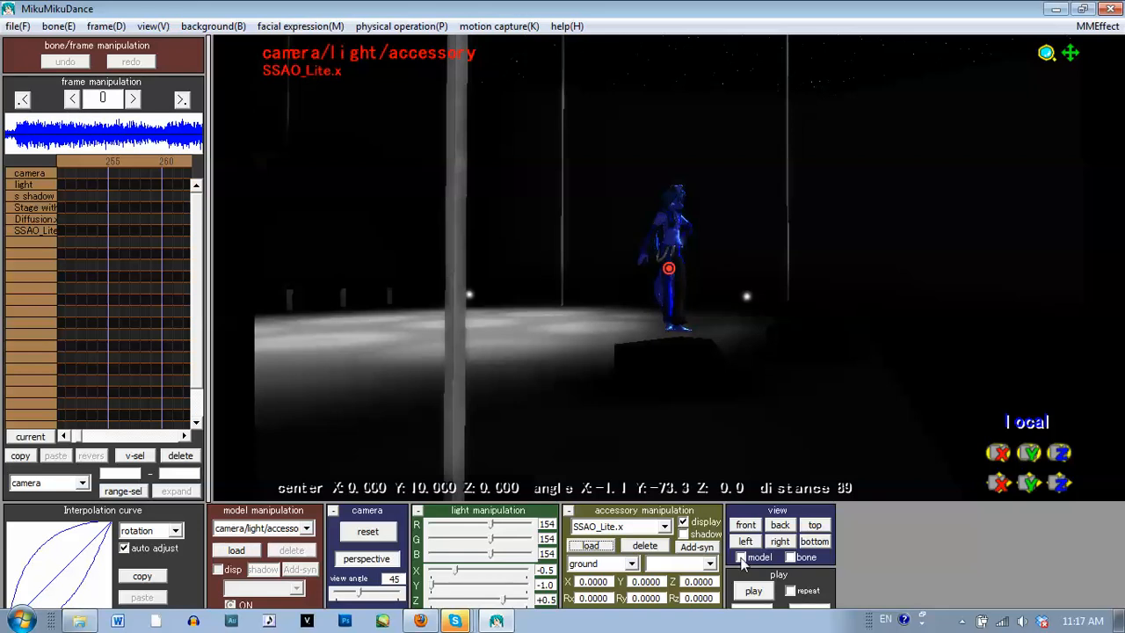
pyautogui.click(754, 592)
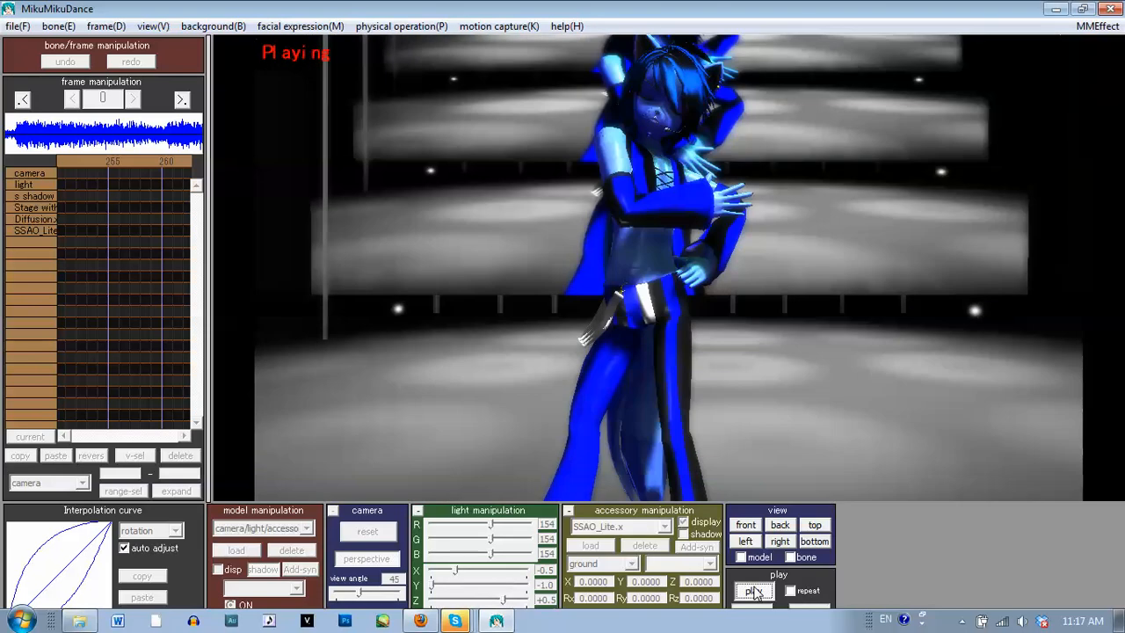
pyautogui.click(753, 594)
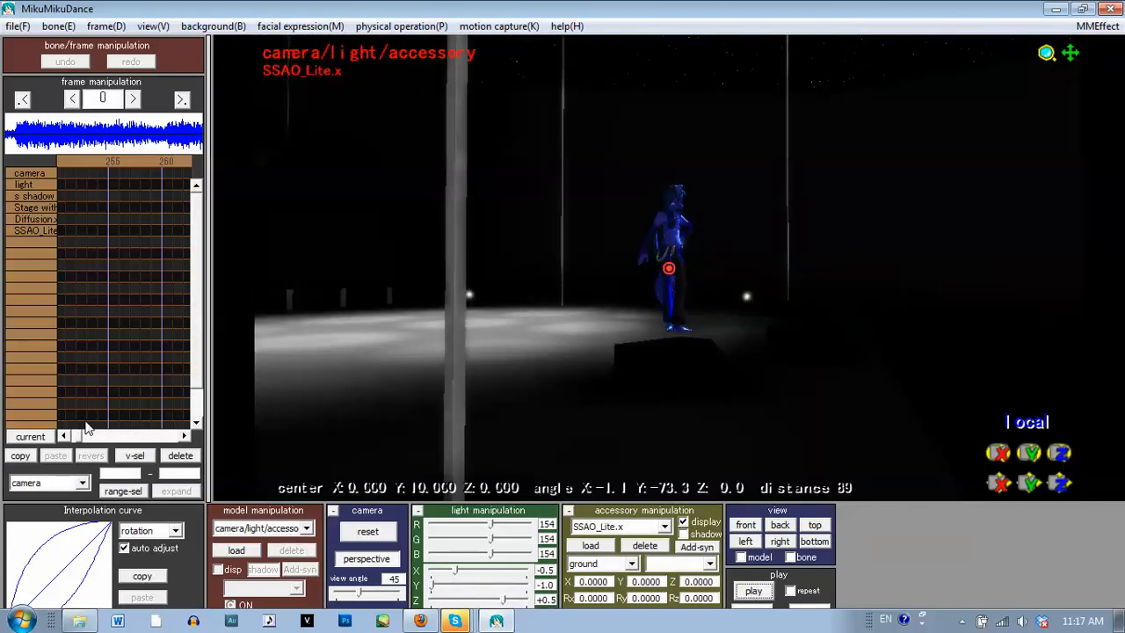
# Step: Examine the audio waveform from the start of the timeline onward, and replay the opening of the animation to check its timing
pyautogui.moveTo(79, 438); pyautogui.dragTo(68, 434)
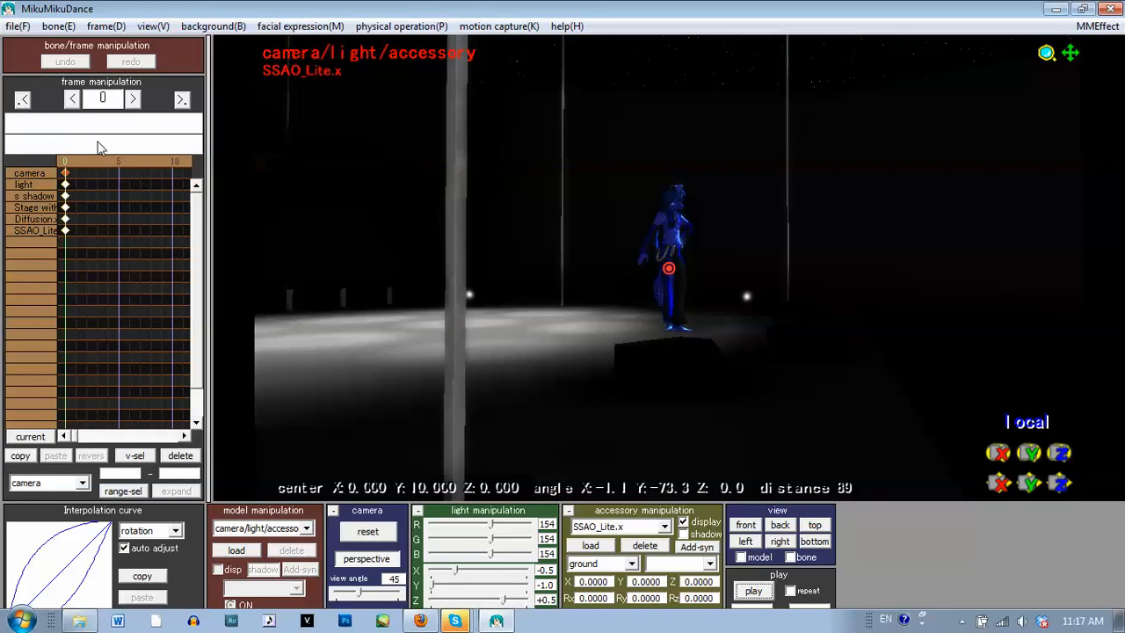
pyautogui.moveTo(76, 437); pyautogui.dragTo(79, 438)
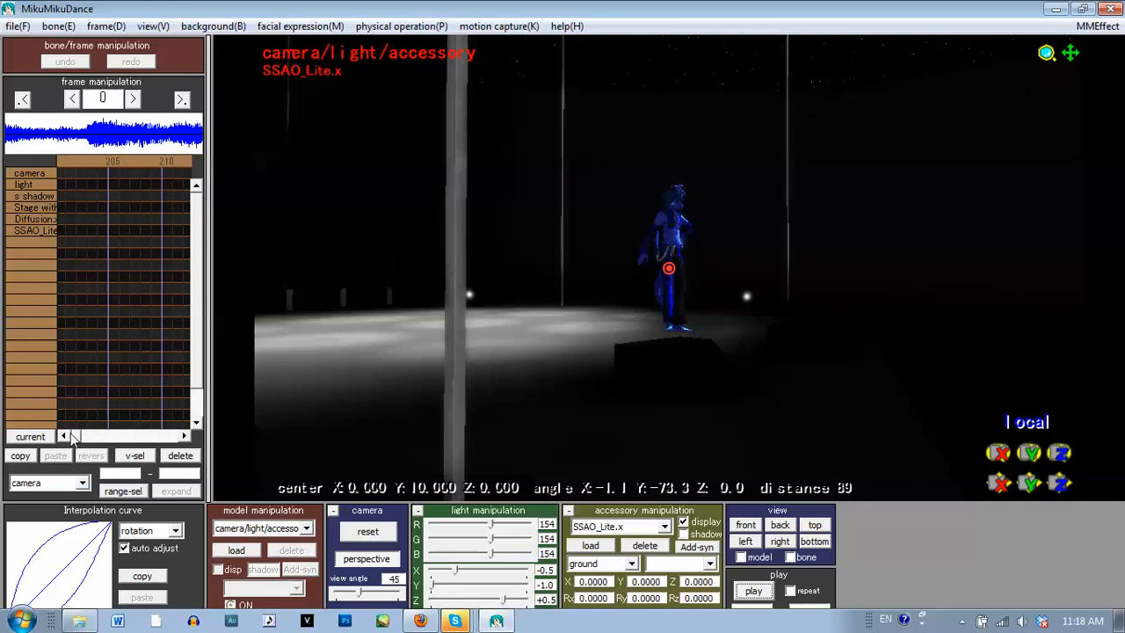
pyautogui.click(68, 435)
pyautogui.click(67, 435)
pyautogui.click(68, 434)
pyautogui.click(67, 435)
pyautogui.click(67, 434)
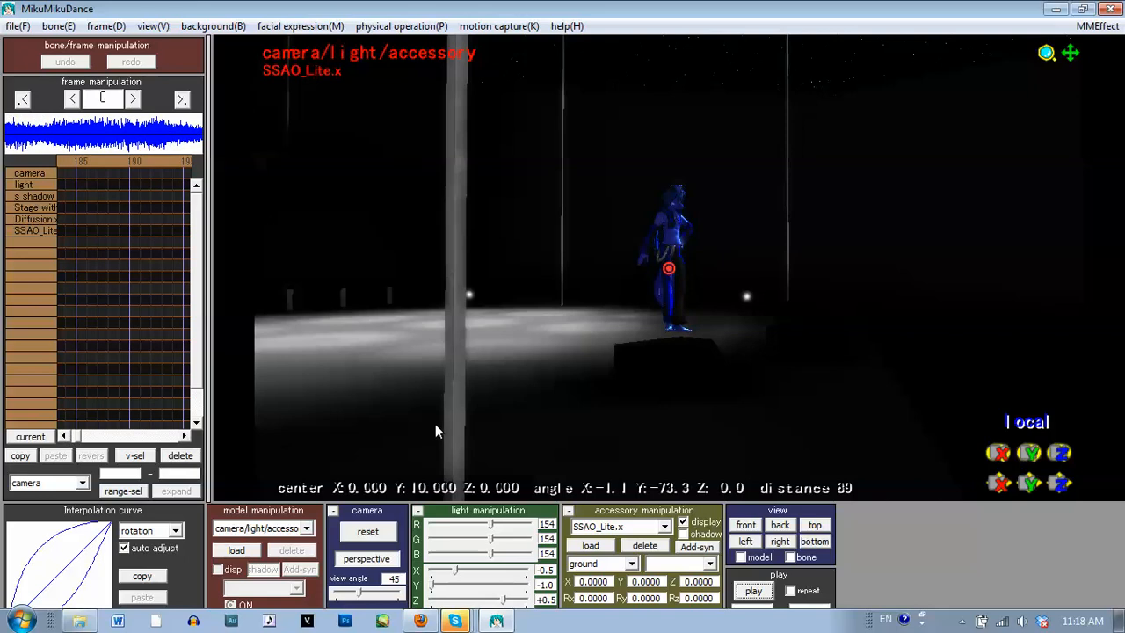
pyautogui.click(753, 592)
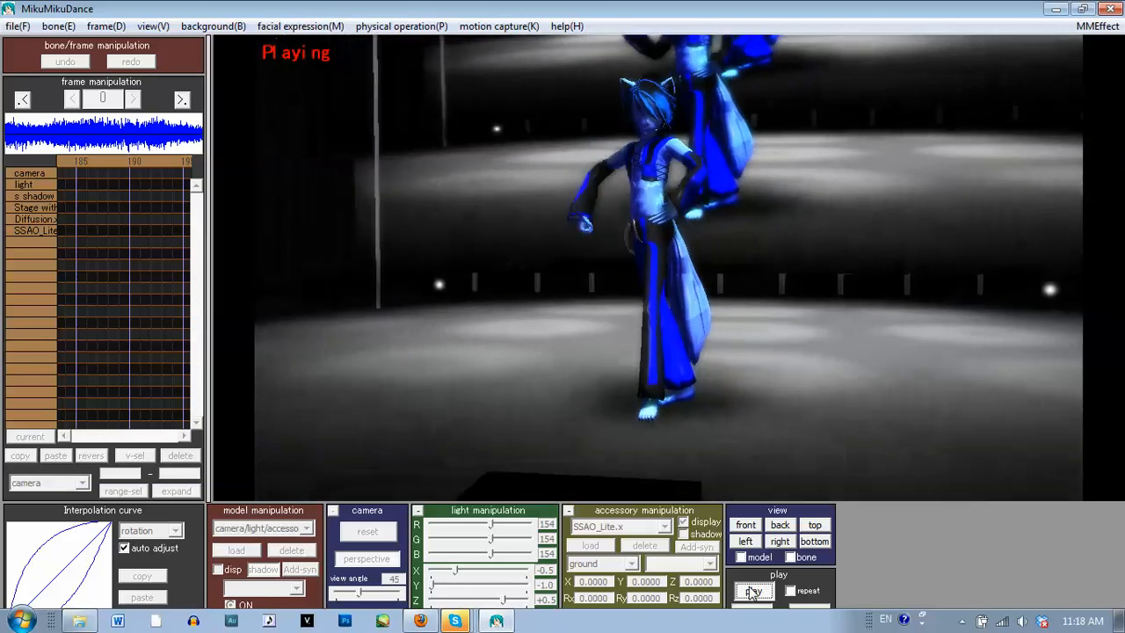
pyautogui.click(752, 592)
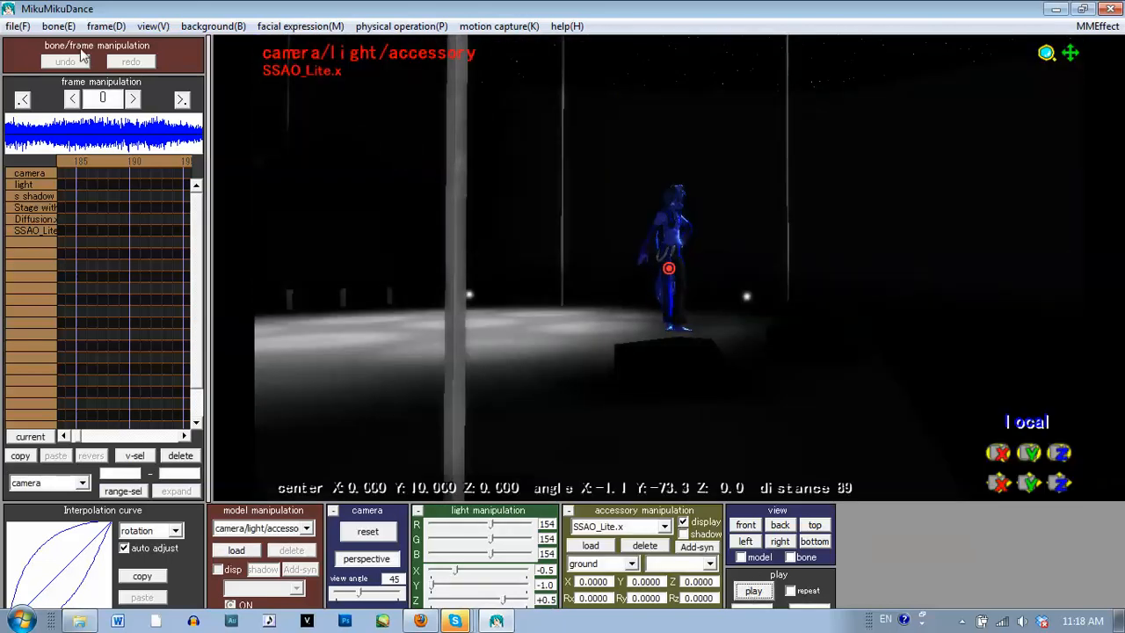
pyautogui.click(18, 25)
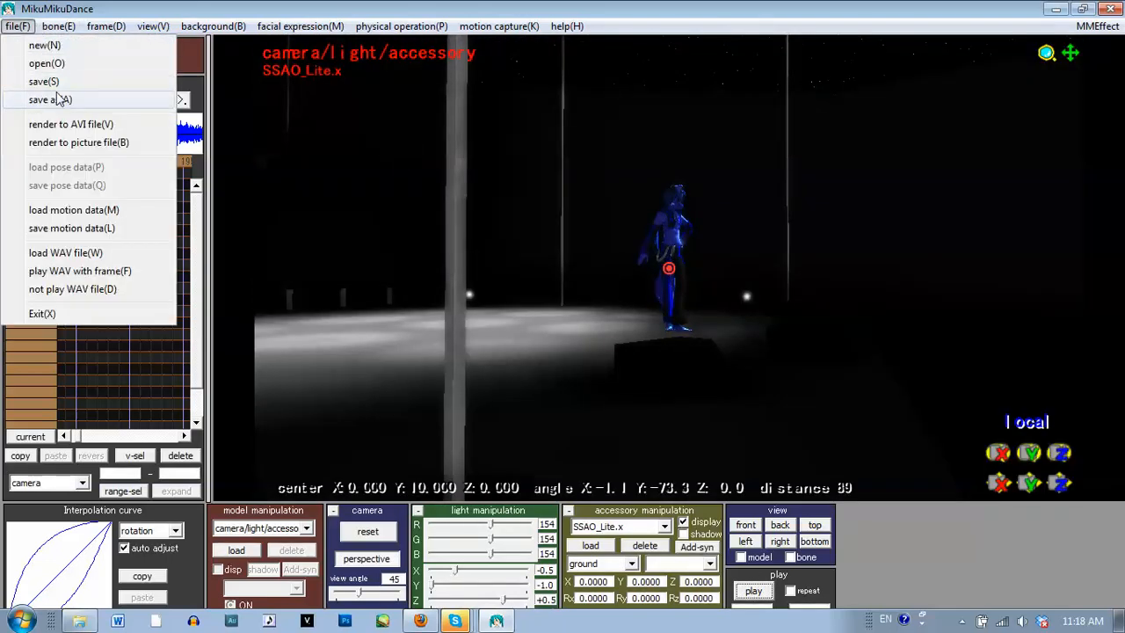
pyautogui.moveTo(48, 26)
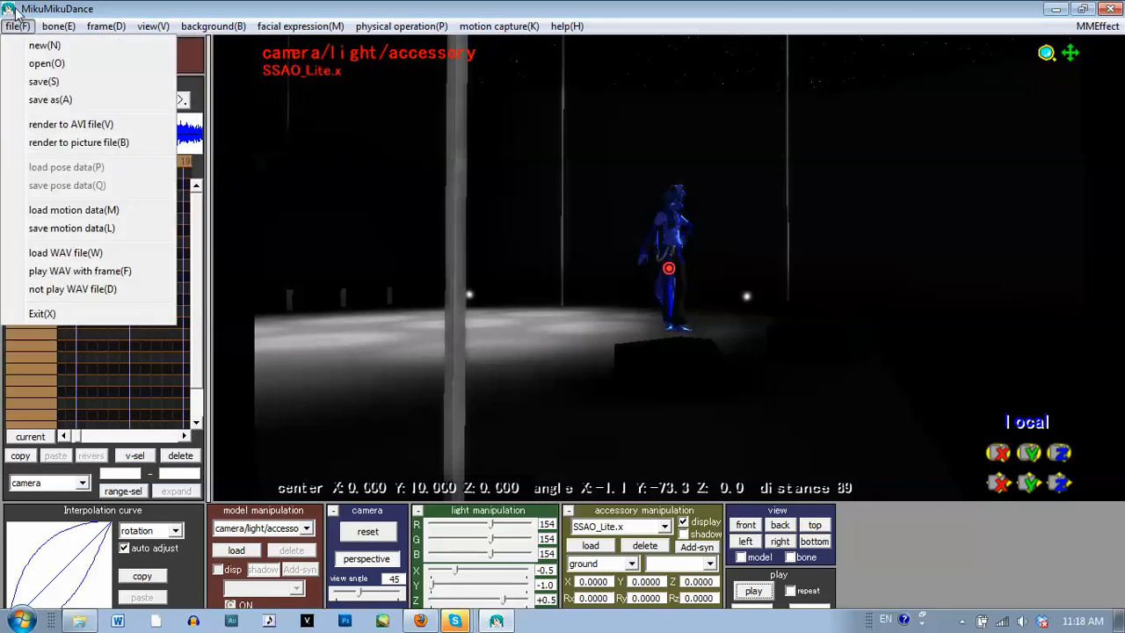
pyautogui.click(298, 7)
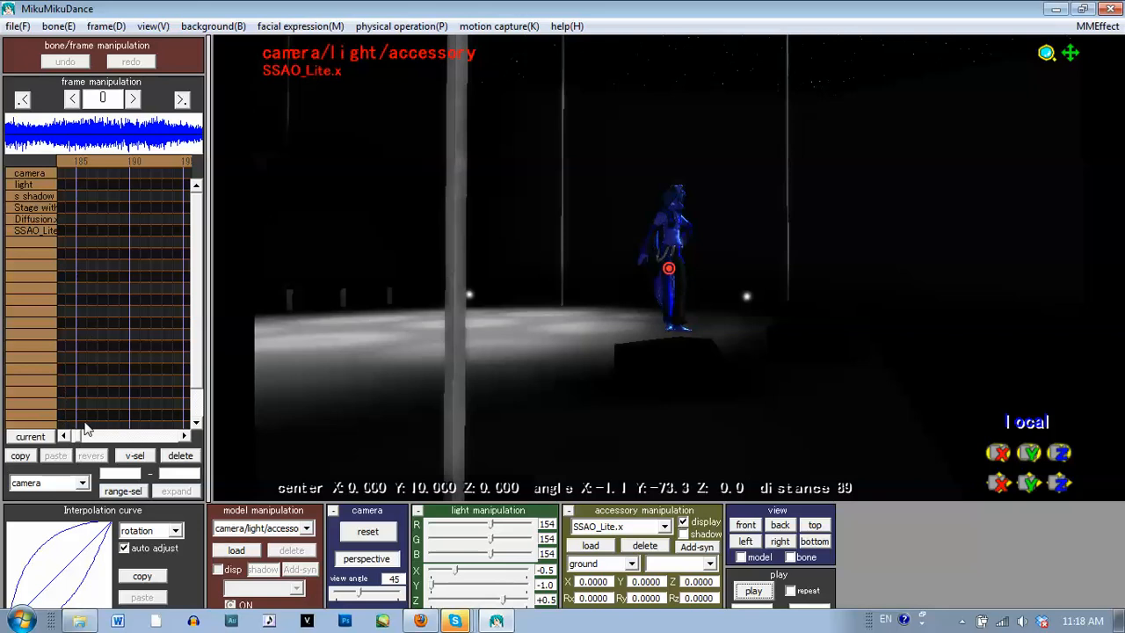
# Step: Find where the music's waveform ends in the timeline and set the current frame to 6080
pyautogui.moveTo(80, 436); pyautogui.dragTo(186, 440)
pyautogui.moveTo(172, 437); pyautogui.dragTo(175, 438)
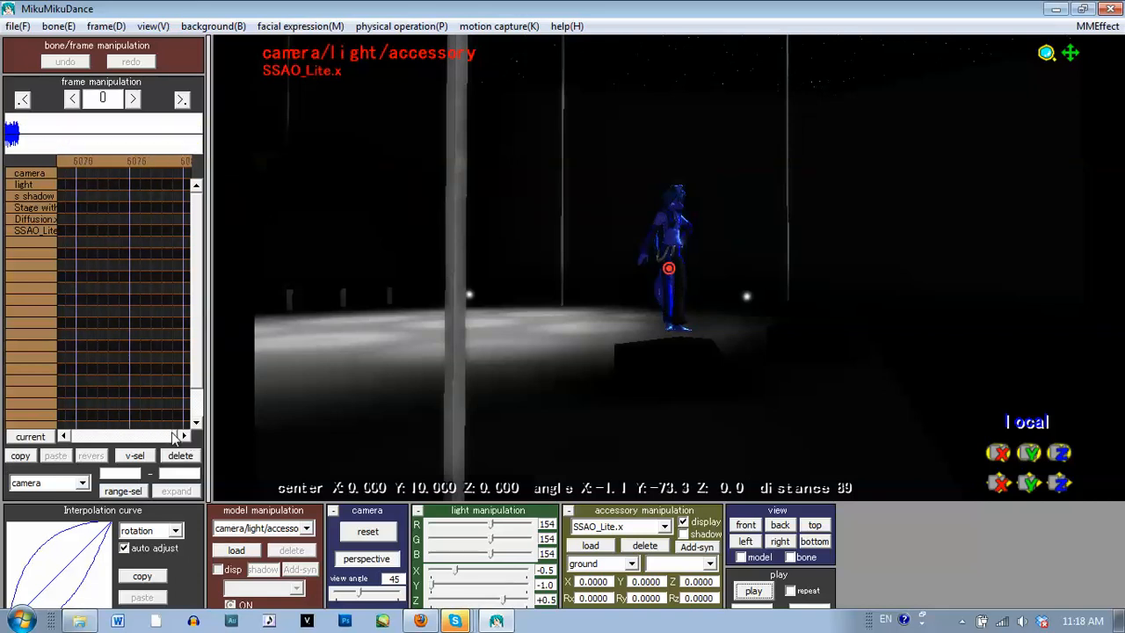
pyautogui.click(180, 158)
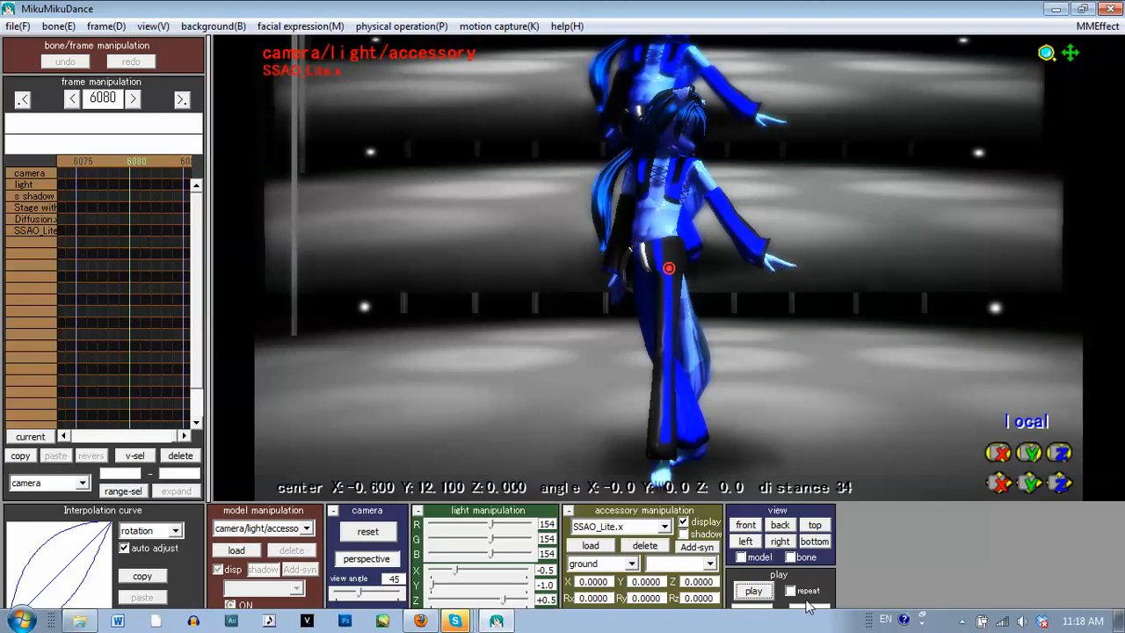
# Step: Switch to Skype to bring up the open chat windows and minimize them so the taskbar stops covering the playback settings
pyautogui.moveTo(514, 620)
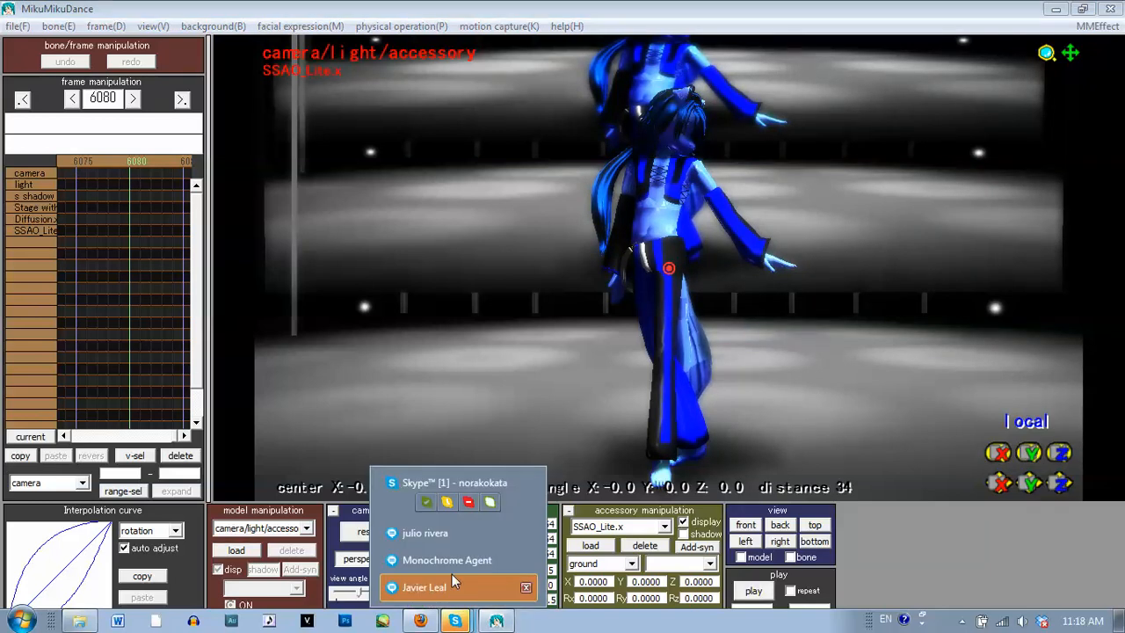
pyautogui.click(452, 576)
pyautogui.click(455, 621)
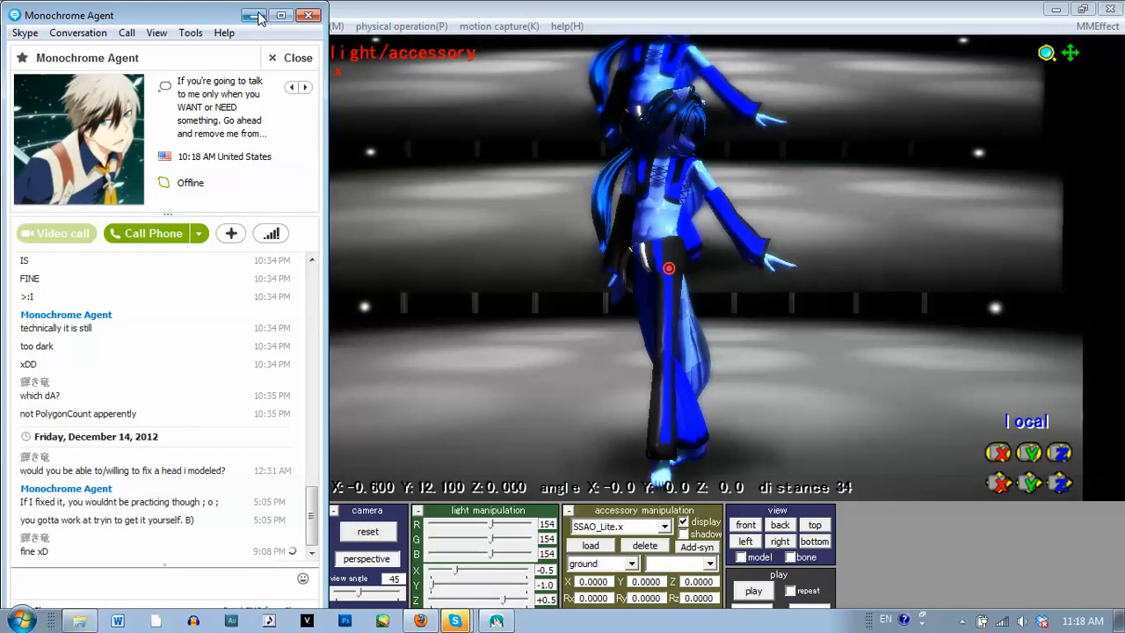
pyautogui.click(255, 17)
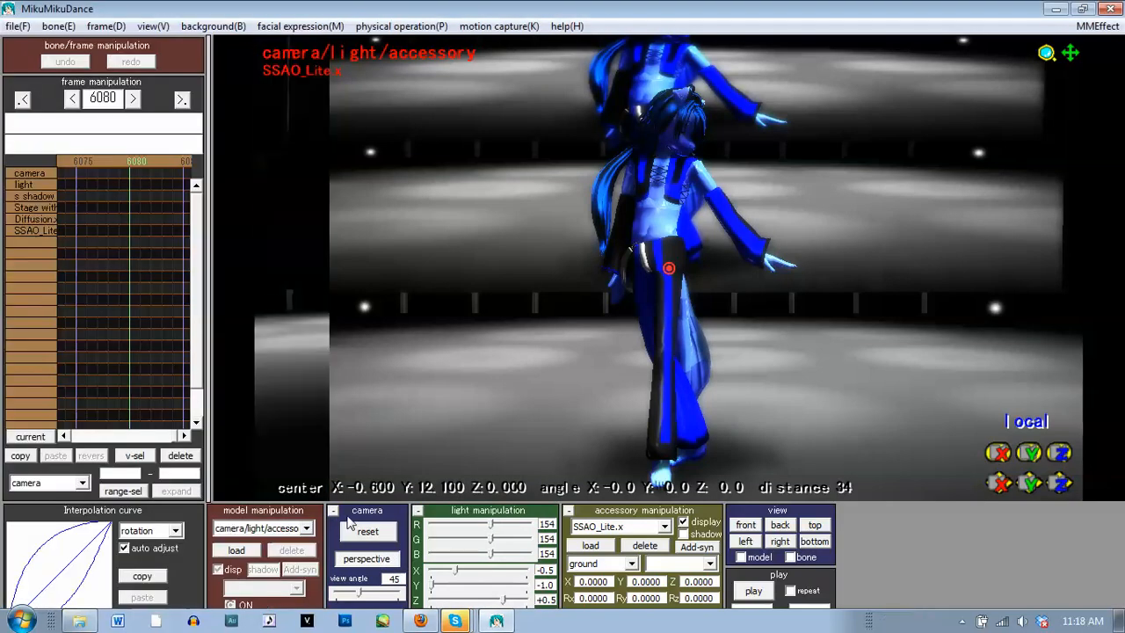
pyautogui.moveTo(455, 619)
pyautogui.click(459, 594)
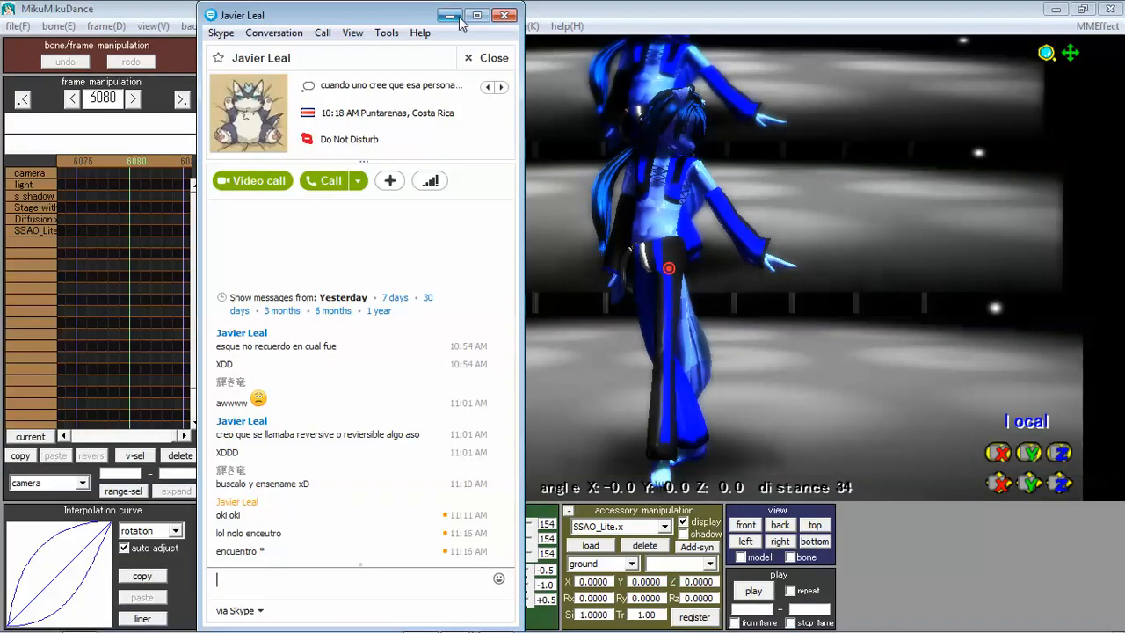
# Step: Set the playback range's end frame to 6080, and set up an AVI render under a new file name in the UserFile folder
pyautogui.click(825, 486)
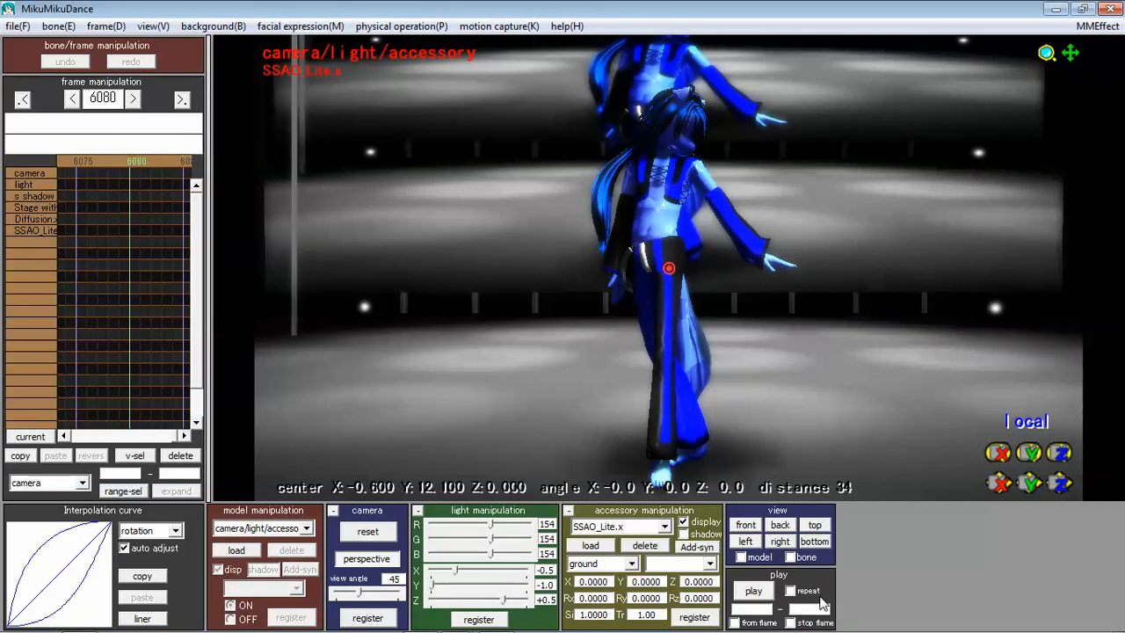
pyautogui.write('6080')
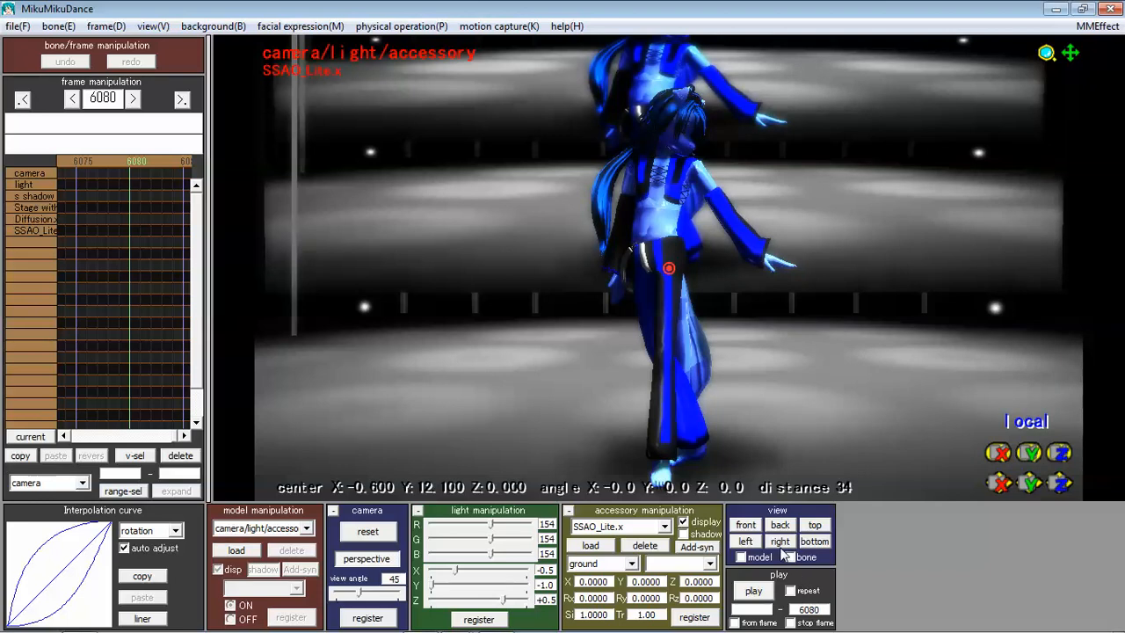
pyautogui.click(13, 27)
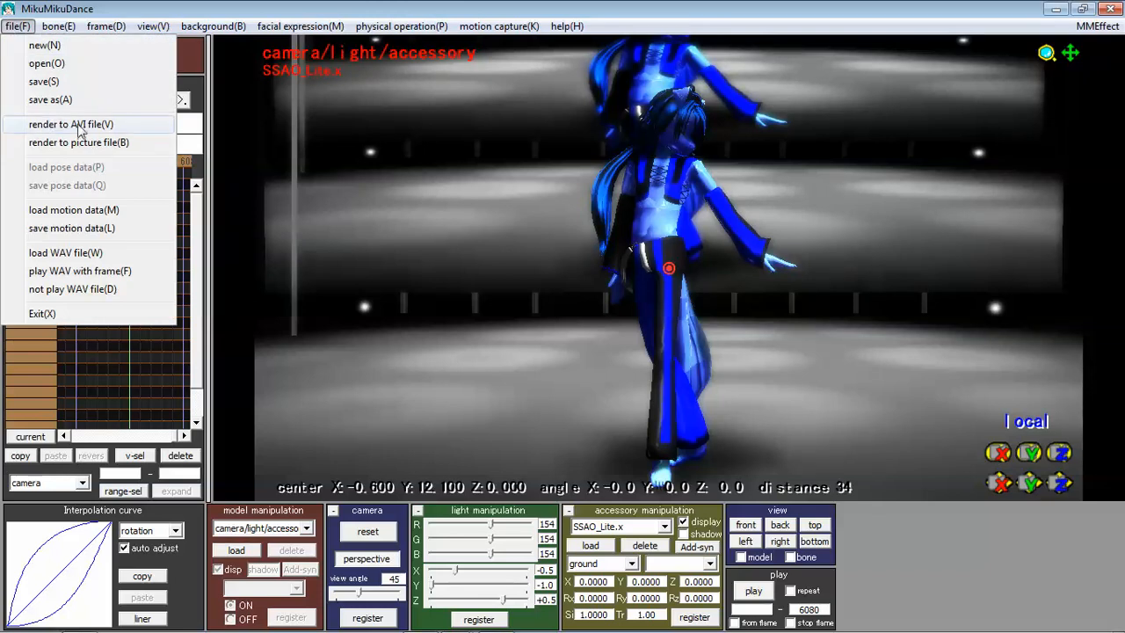
pyautogui.click(81, 126)
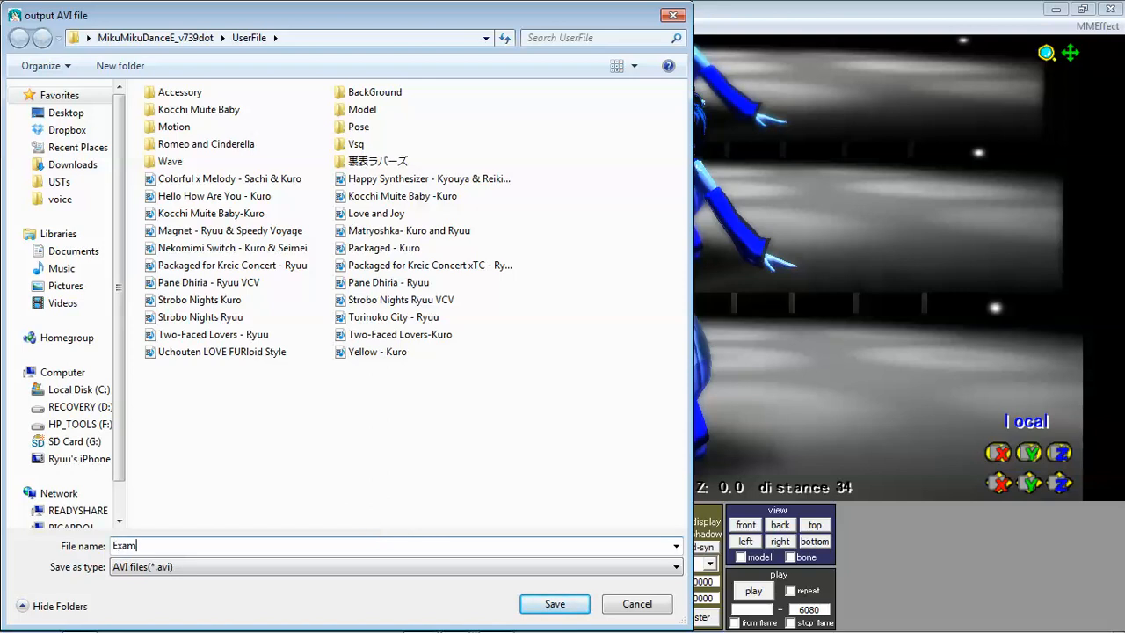
pyautogui.click(542, 603)
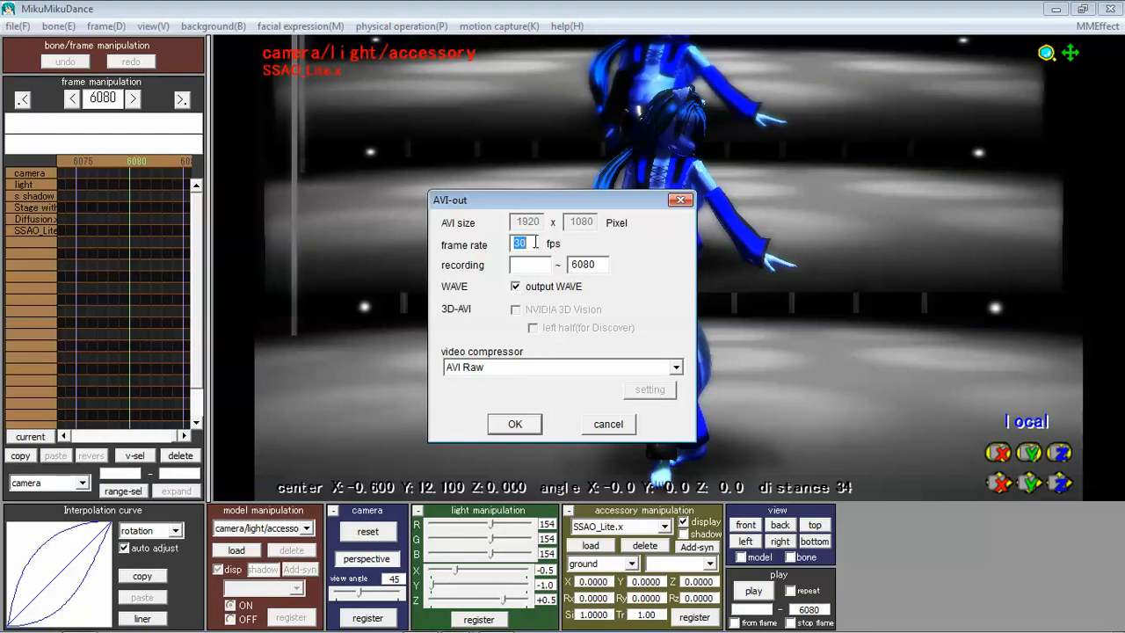
# Step: Set the AVI output's frame rate to 100 fps and its recording range to frames 0 to 6080
pyautogui.write('608')
pyautogui.write('0')
pyautogui.click(596, 269)
# Step: Choose Microsoft Video 1 as the video compressor and raise the slider value in its compression settings
pyautogui.click(676, 367)
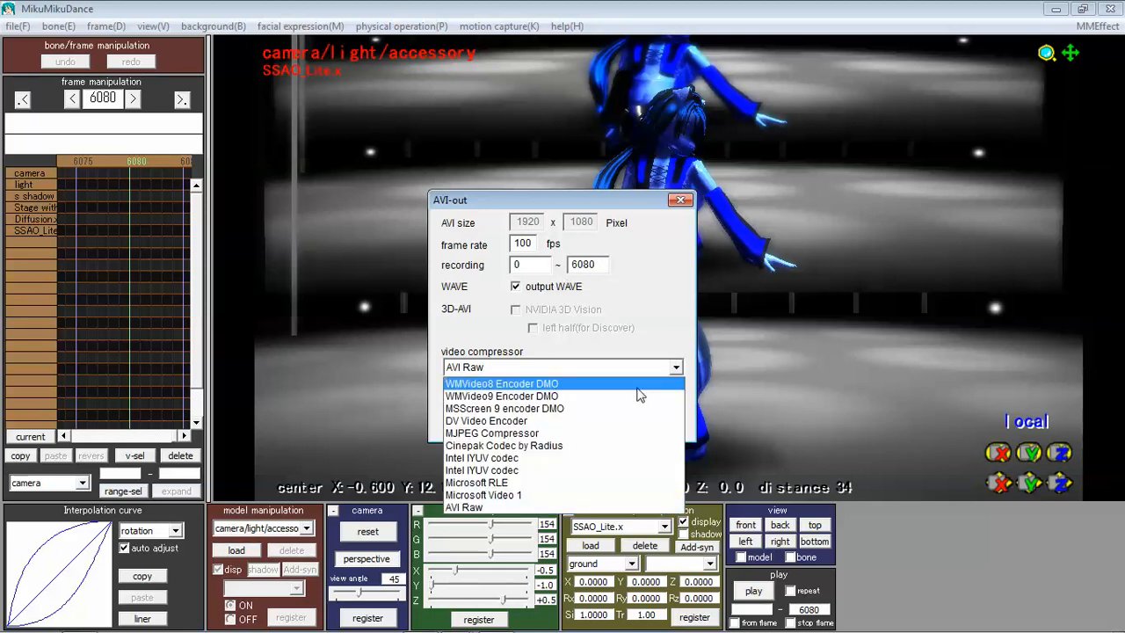
pyautogui.click(521, 497)
pyautogui.click(651, 390)
pyautogui.moveTo(584, 361); pyautogui.dragTo(621, 364)
pyautogui.click(673, 342)
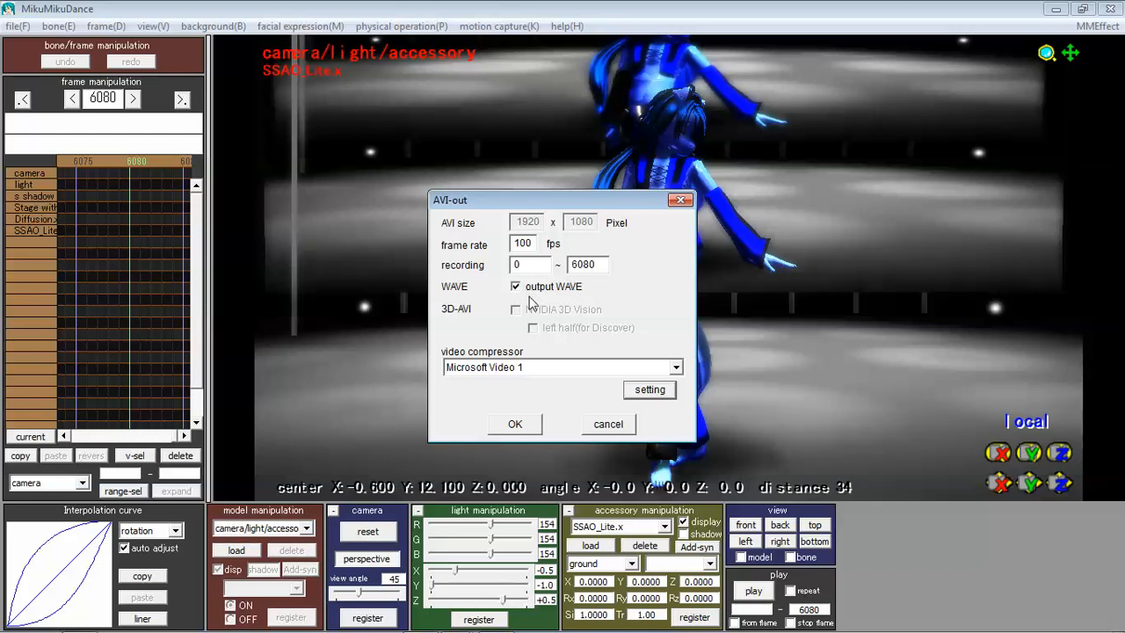
# Step: Start rendering the AVI and move the oversized recording window until its window controls are within reach
pyautogui.click(516, 425)
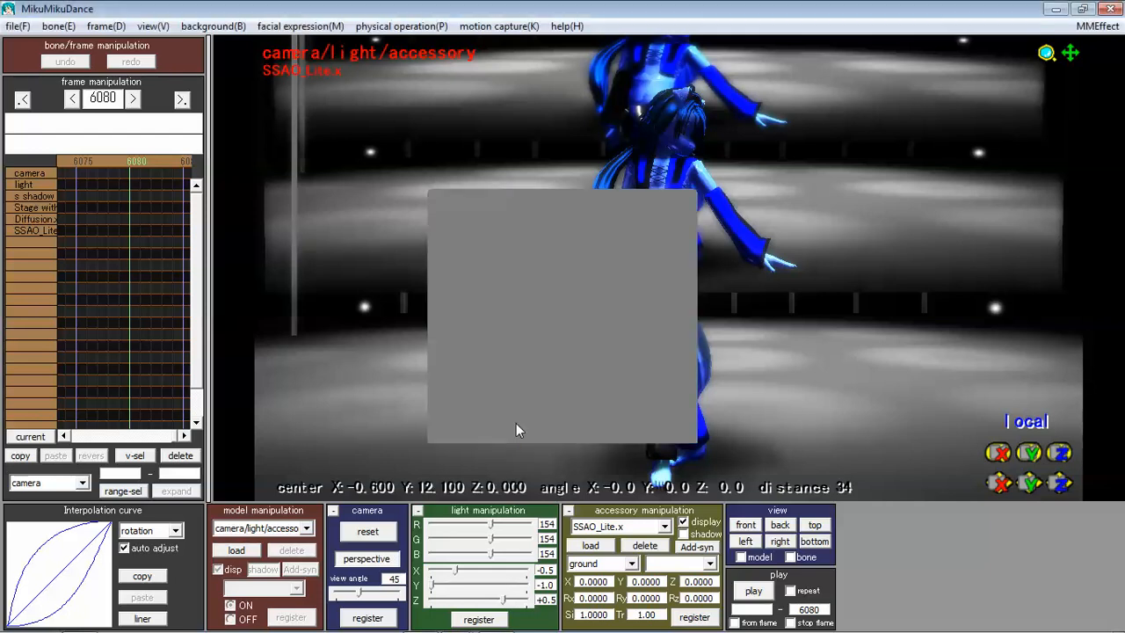
pyautogui.moveTo(740, 94); pyautogui.dragTo(665, 24)
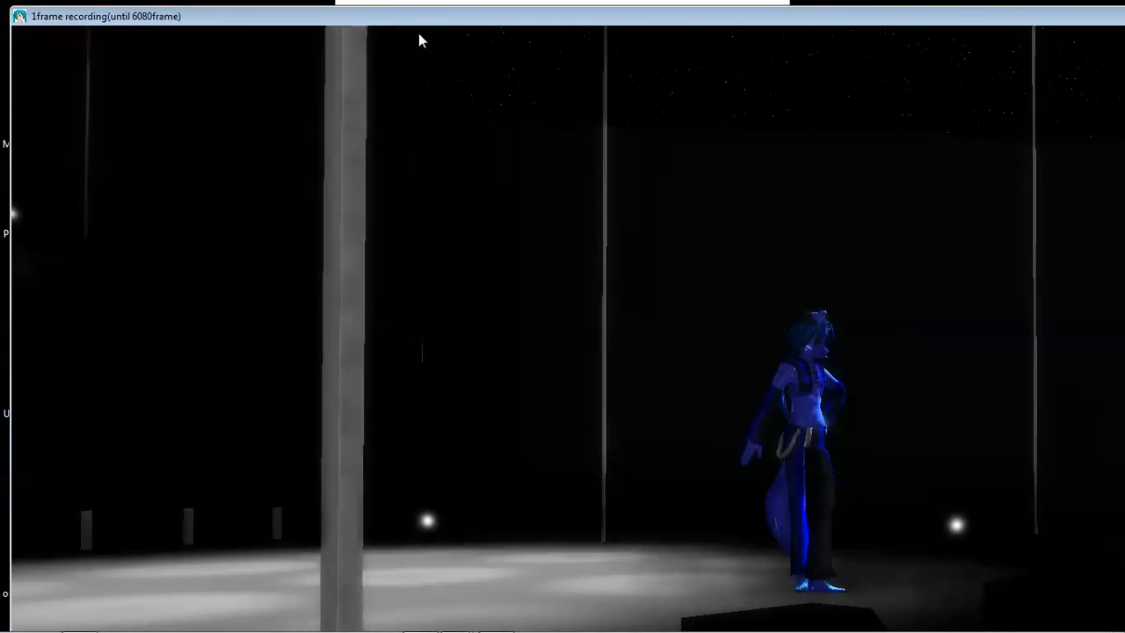
pyautogui.moveTo(447, 23); pyautogui.dragTo(2, 17)
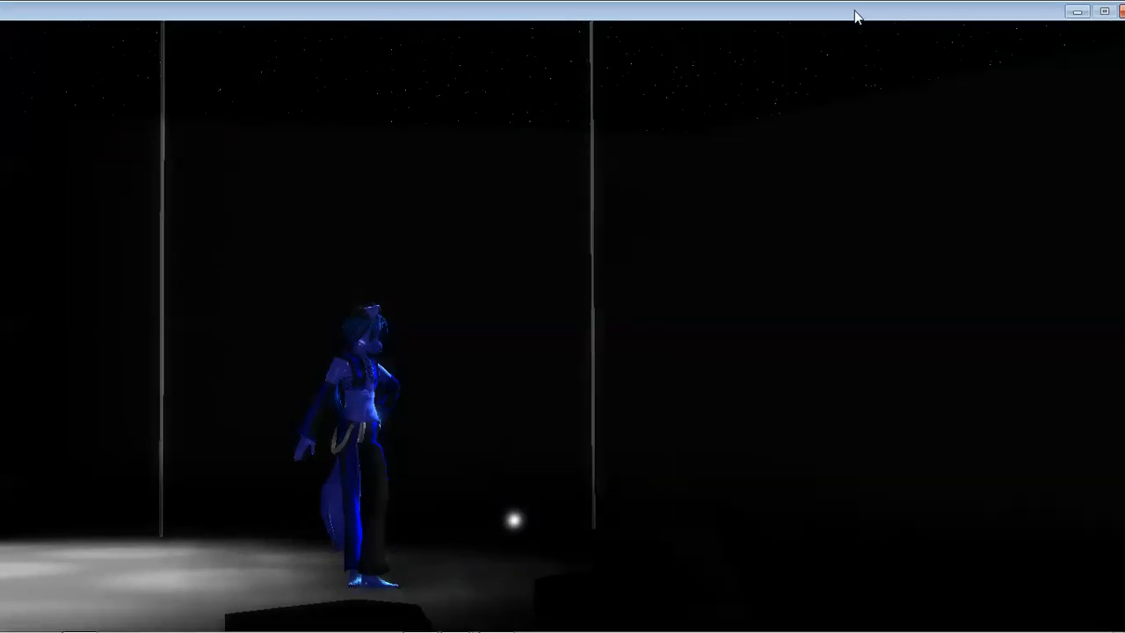
pyautogui.moveTo(836, 16); pyautogui.dragTo(808, 20)
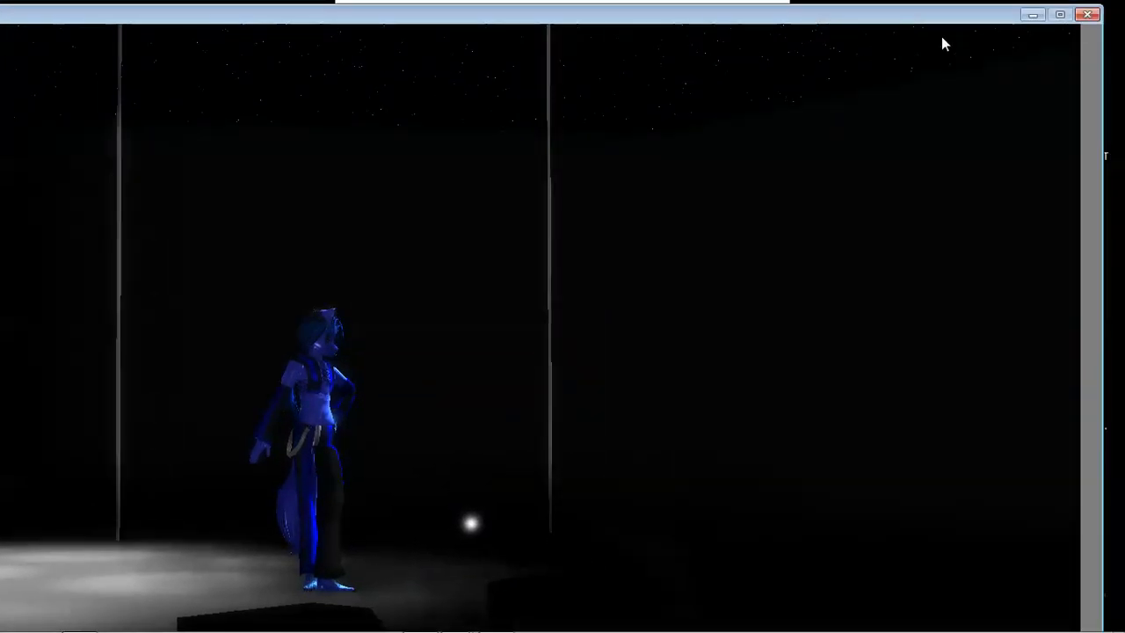
# Step: Stop the AVI recording before it completes and exit MikuMikuDance
pyautogui.click(1091, 15)
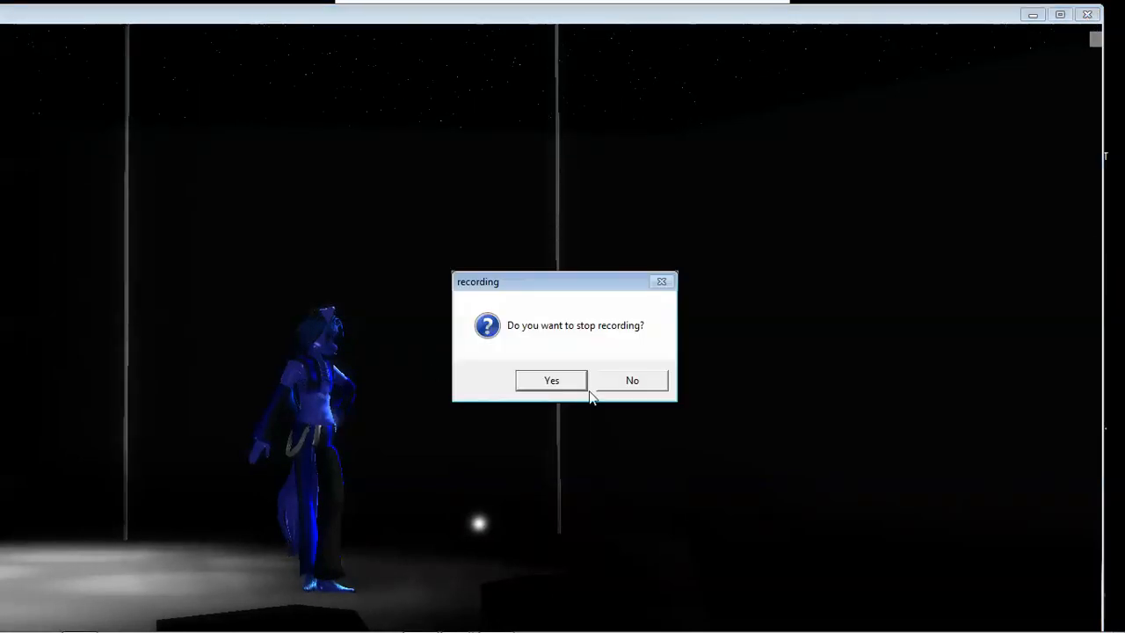
pyautogui.click(567, 379)
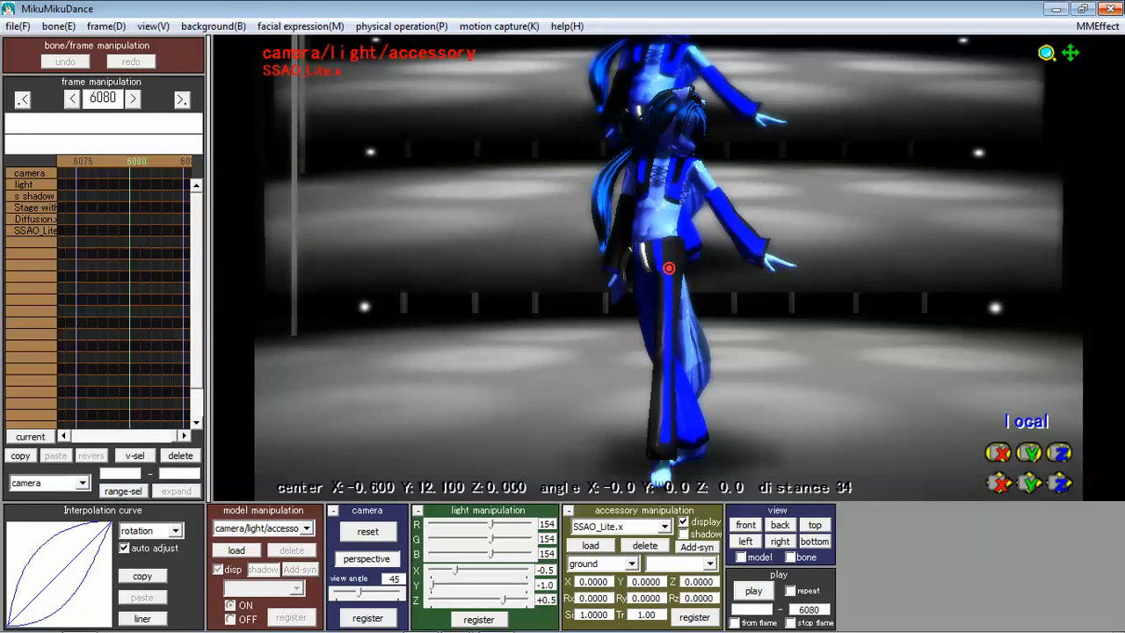
pyautogui.click(542, 389)
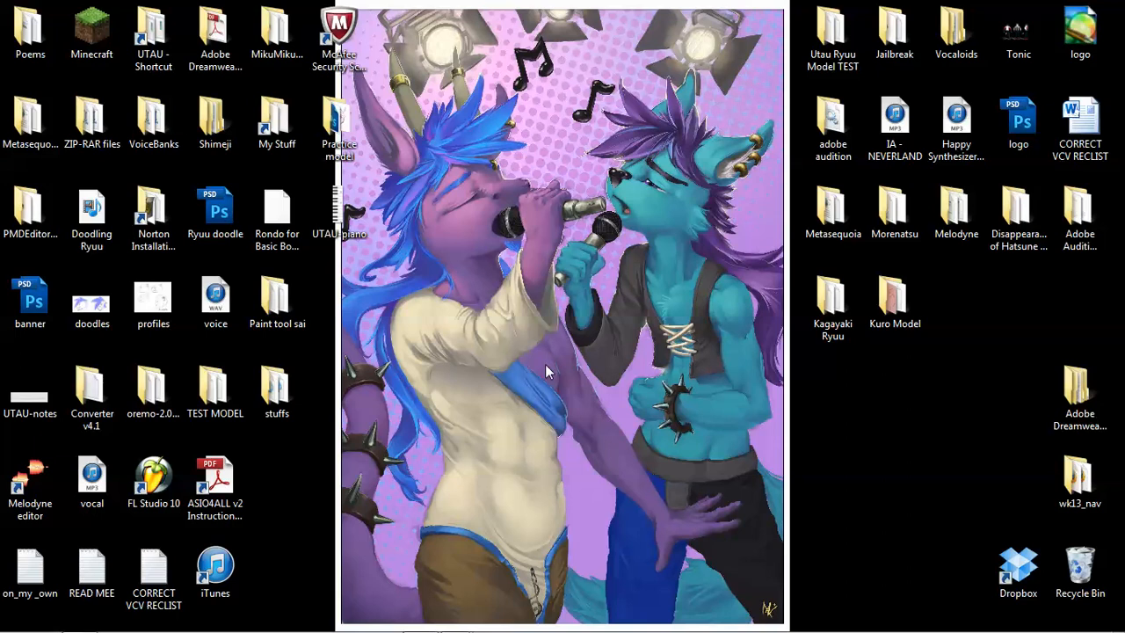